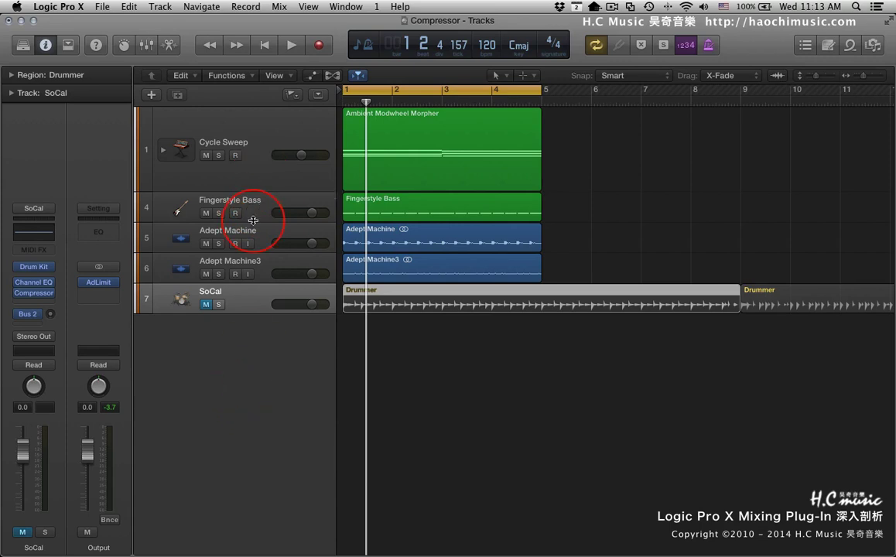
# Solo the Cycle Sweep track and play it back to hear it on its own.
pyautogui.click(260, 177)
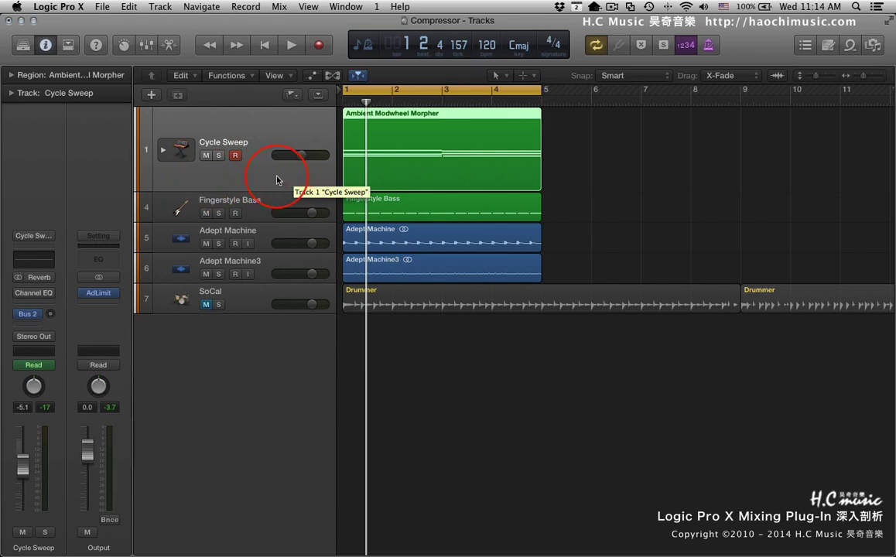
pyautogui.click(218, 156)
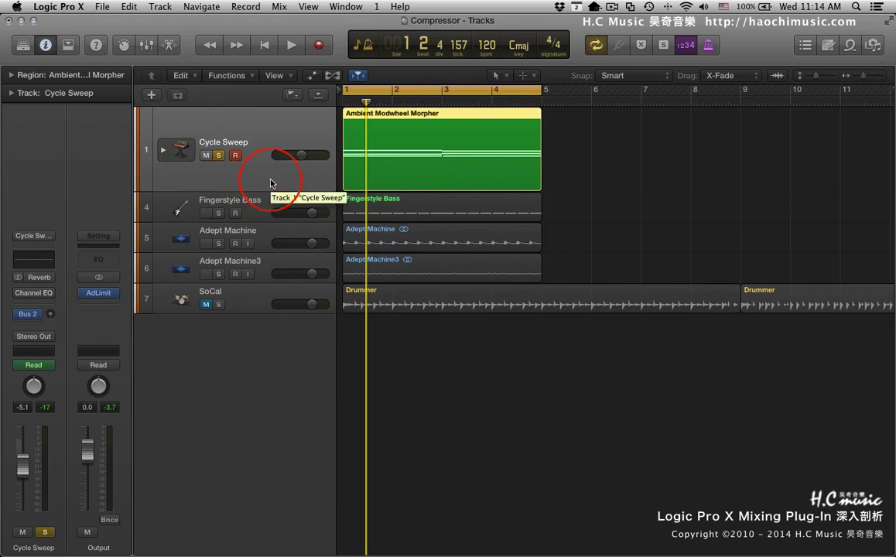
pyautogui.press('space')
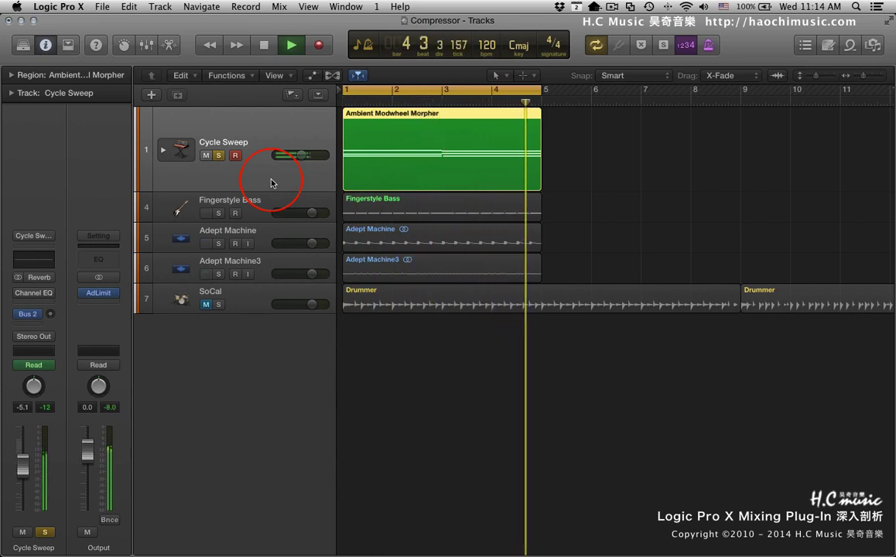
pyautogui.press('space')
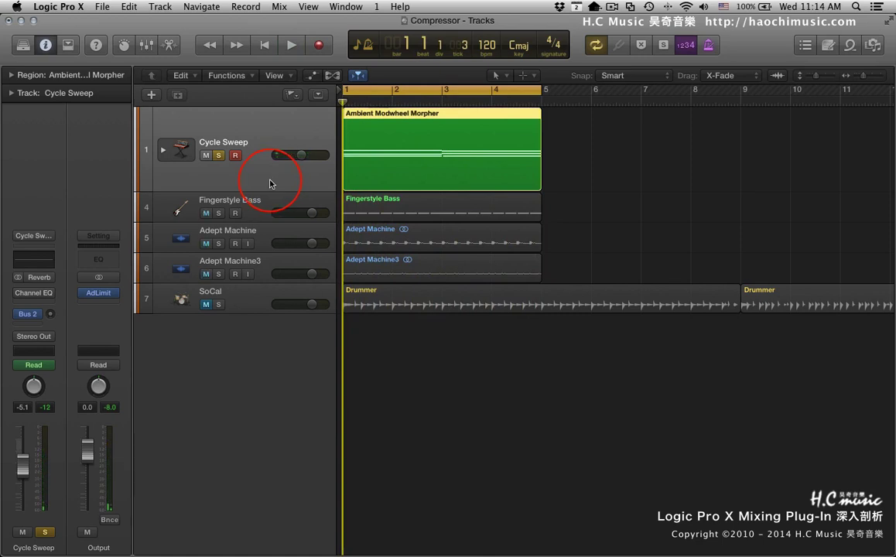
# Switch the solo from Cycle Sweep to the Adept Machine track and play it back.
pyautogui.click(263, 236)
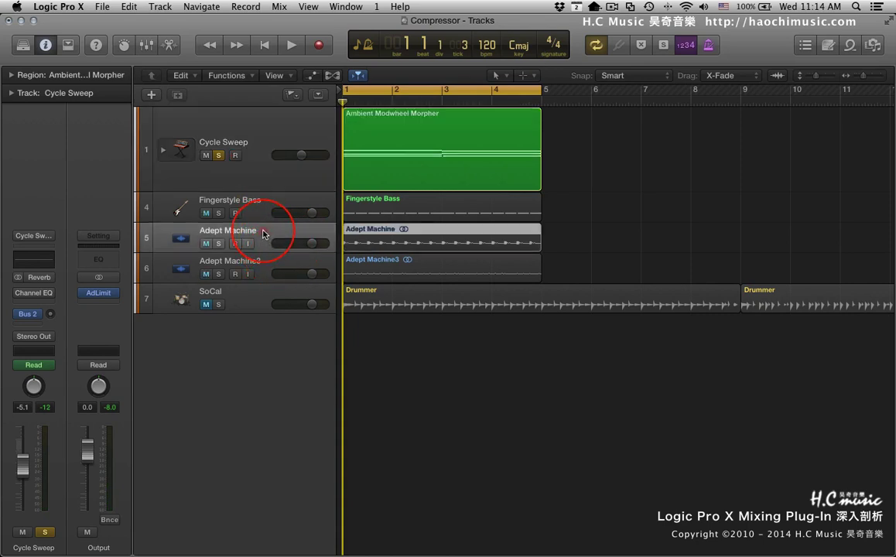
pyautogui.click(219, 243)
pyautogui.click(219, 155)
pyautogui.press('space')
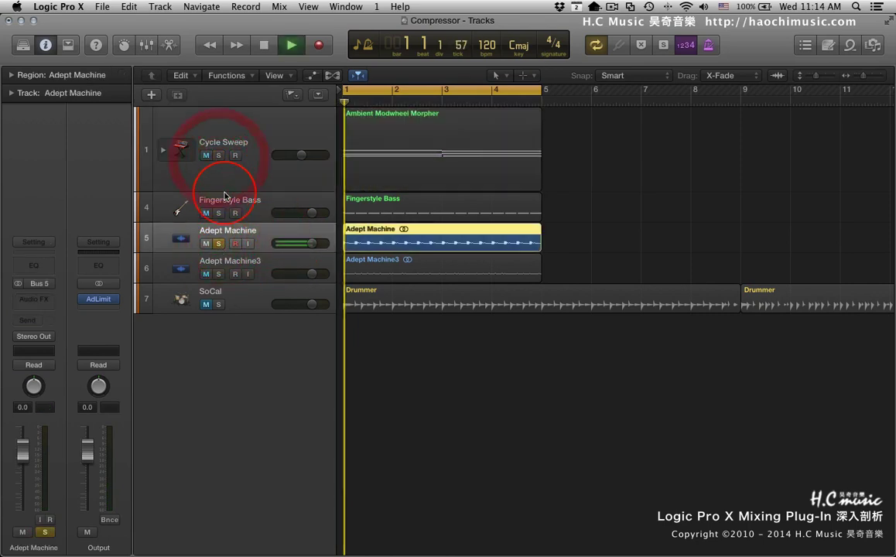
# Switch the solo from Adept Machine to Adept Machine3, listen to it, and end with no track soloed and playback stopped.
pyautogui.click(219, 243)
pyautogui.click(219, 265)
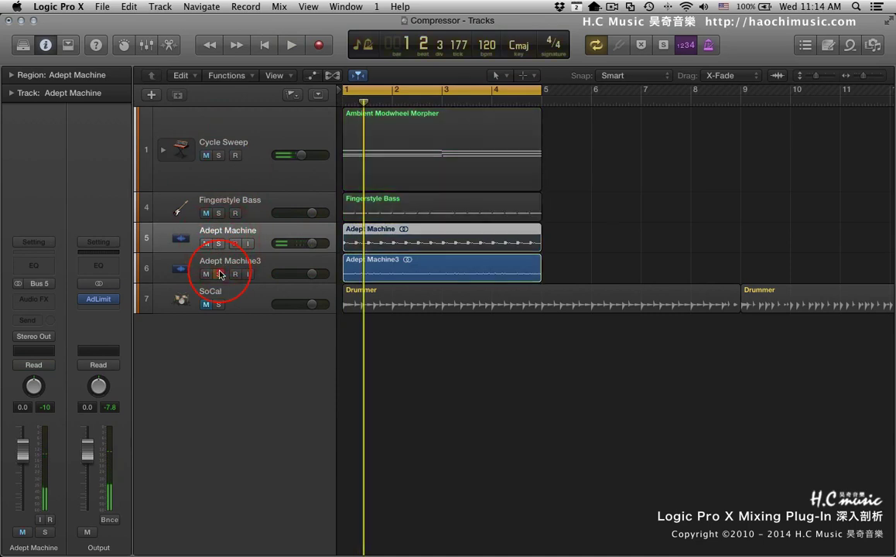
pyautogui.click(218, 274)
pyautogui.press('space')
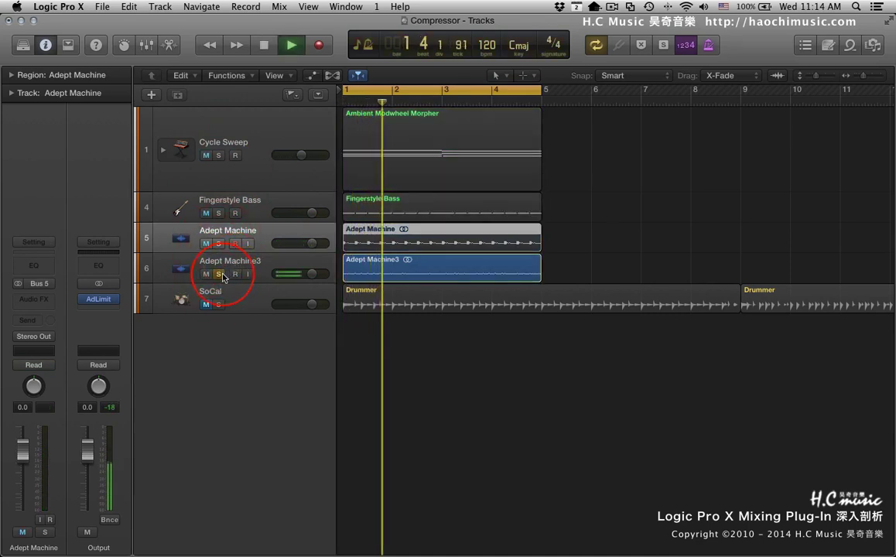
pyautogui.click(219, 274)
pyautogui.press('space')
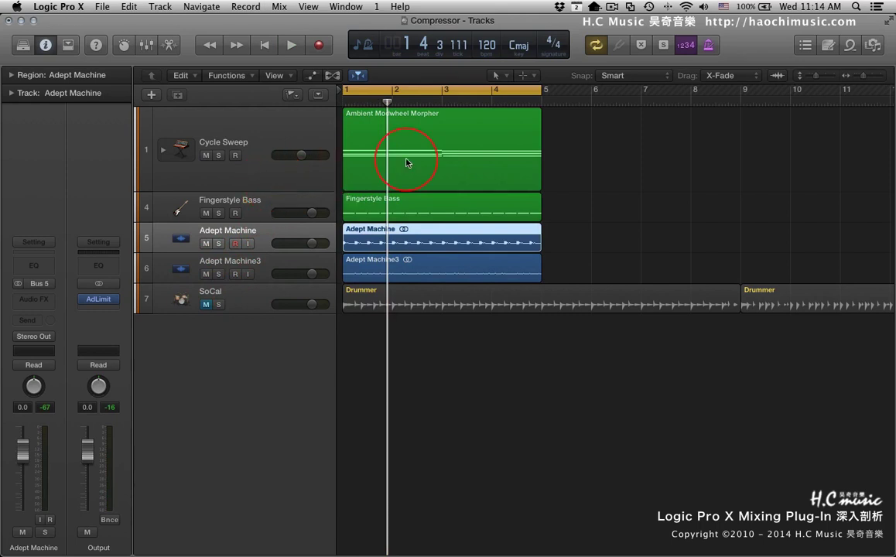
# Insert a Compressor on the Cycle Sweep track after the Channel EQ and move its window clear of the tracks.
pyautogui.click(296, 181)
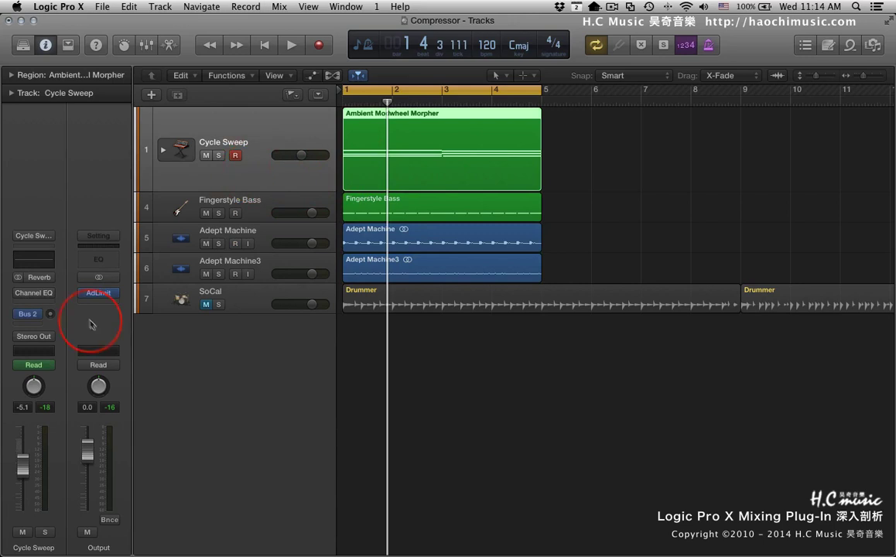
pyautogui.click(55, 306)
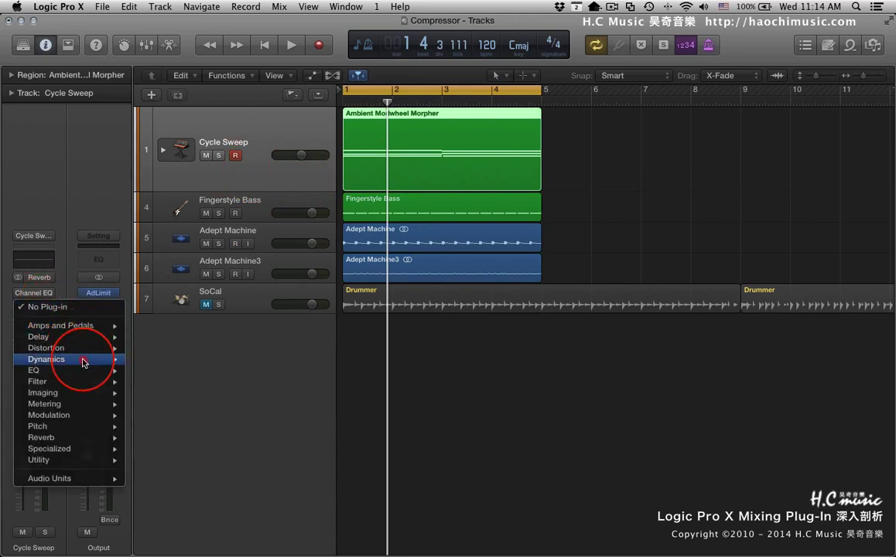
pyautogui.moveTo(85, 359)
pyautogui.moveTo(193, 371)
pyautogui.click(272, 373)
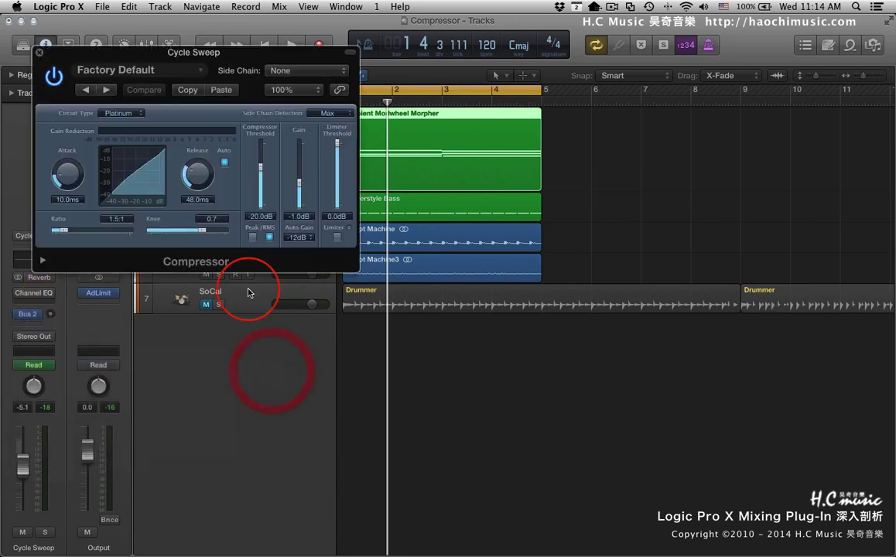
pyautogui.moveTo(248, 28); pyautogui.dragTo(432, 300)
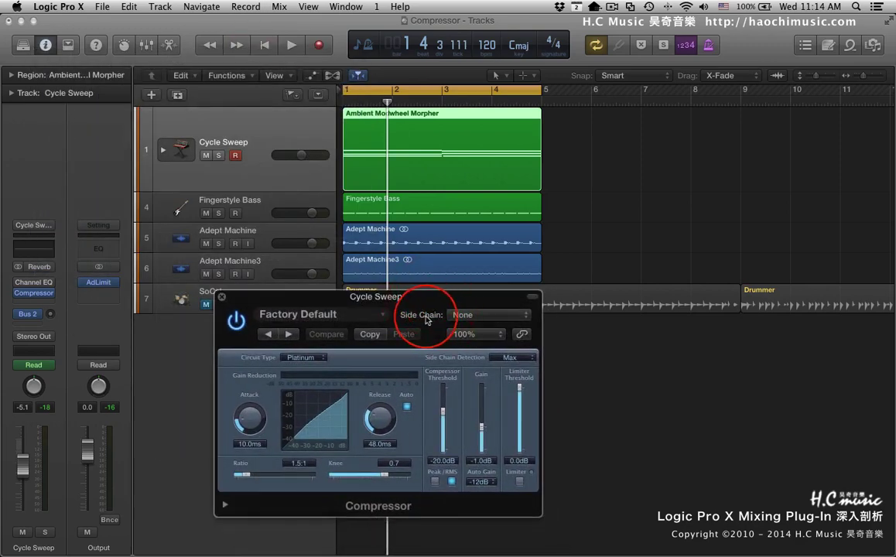
# Examine the compressor's available side chain sources against the Adept Machine, Adept Machine3 and SoCal tracks.
pyautogui.click(507, 315)
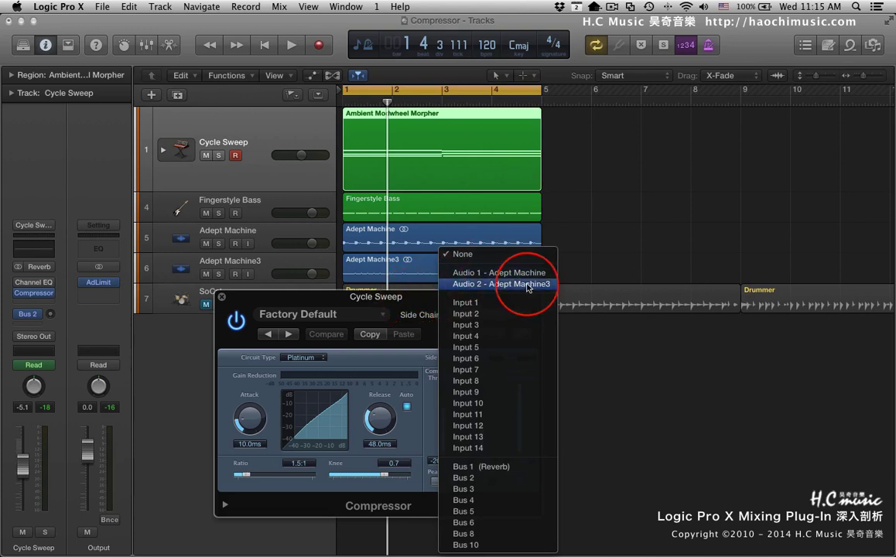
pyautogui.click(410, 287)
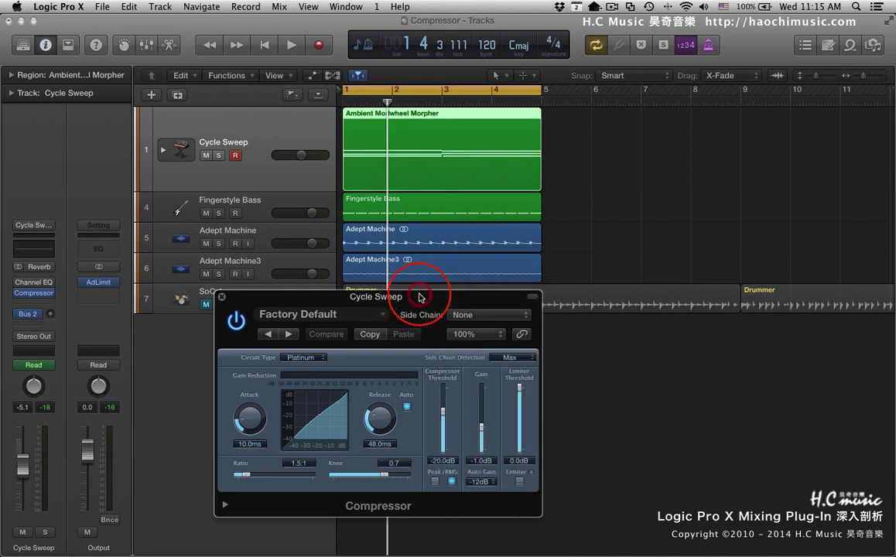
pyautogui.click(262, 236)
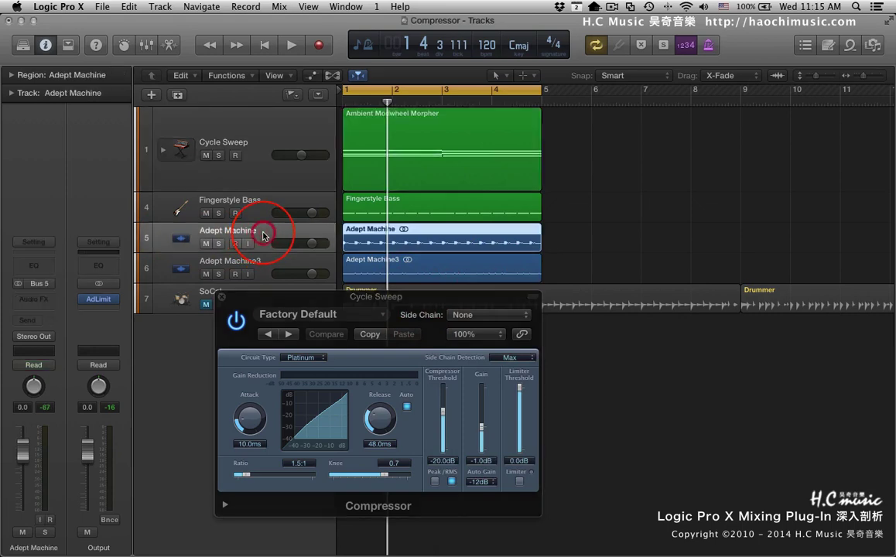
pyautogui.click(263, 267)
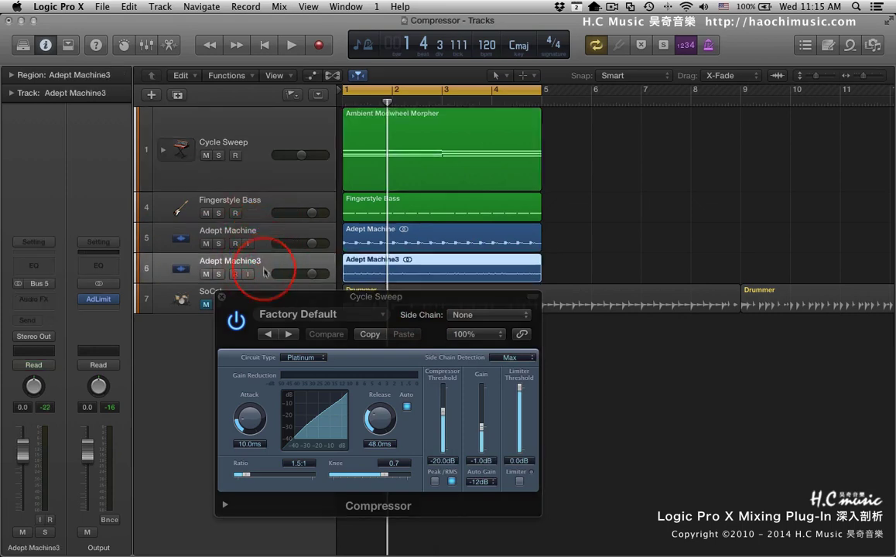
pyautogui.click(259, 293)
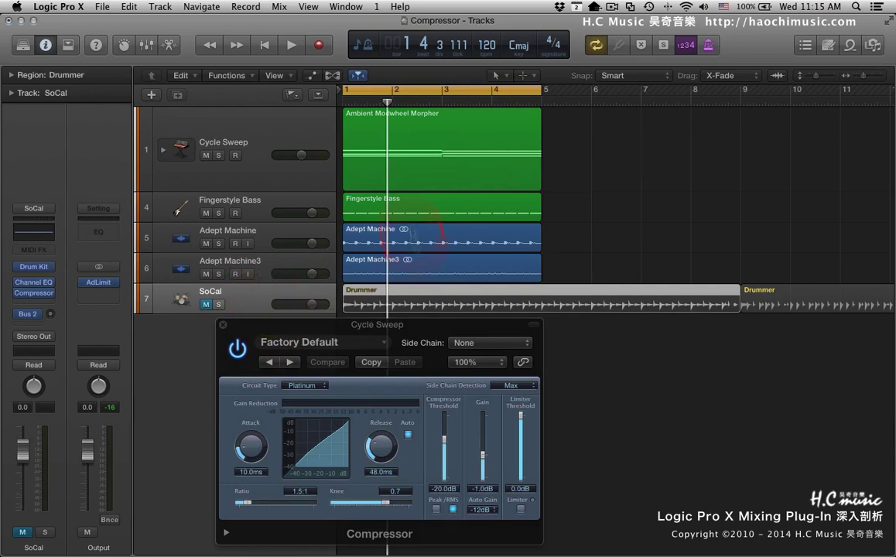
pyautogui.click(476, 343)
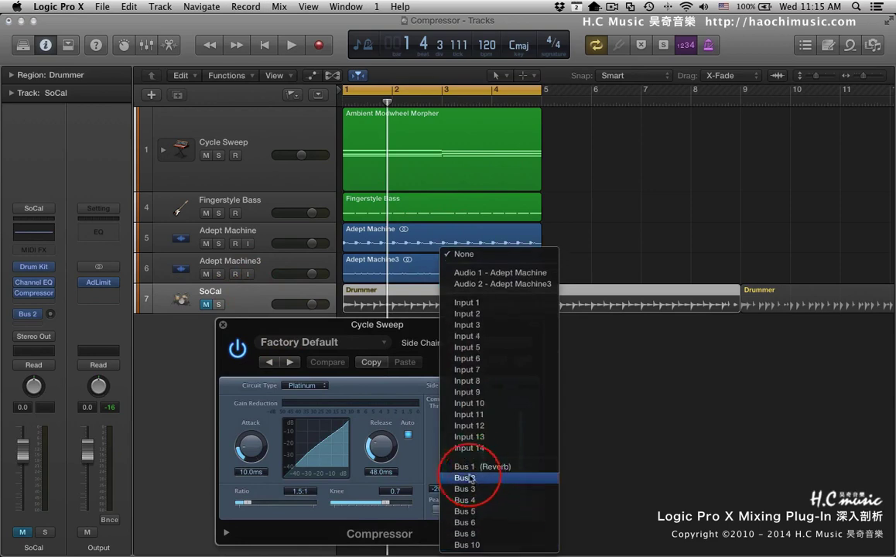
pyautogui.click(318, 186)
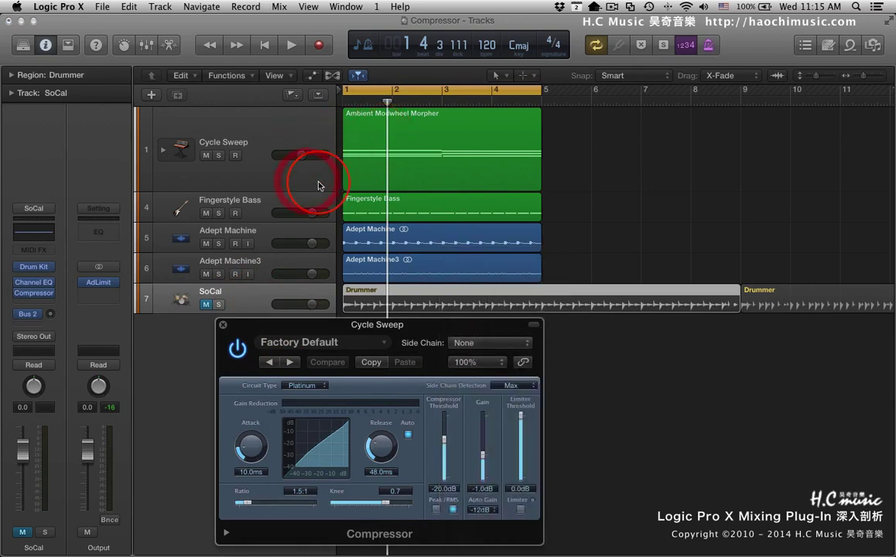
pyautogui.moveTo(439, 326); pyautogui.dragTo(358, 325)
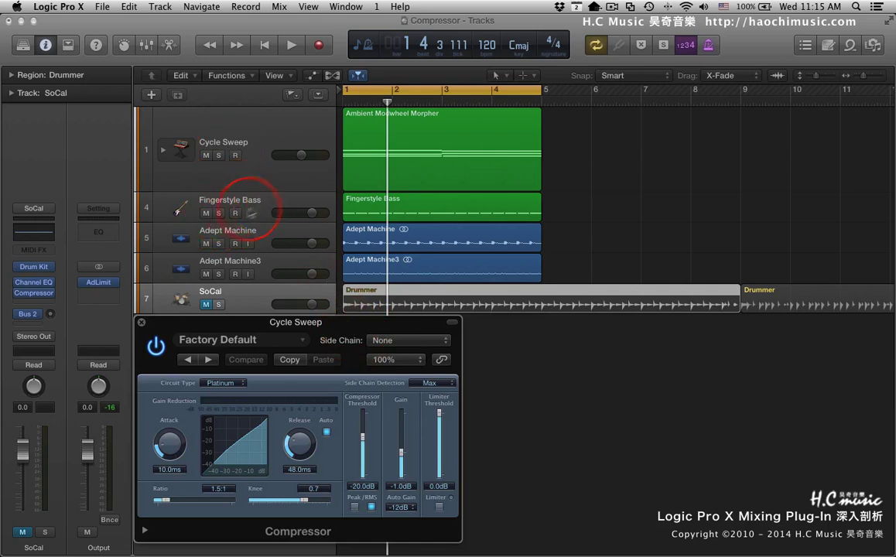
# Mute the Fingerstyle Bass track and set the compressor's side chain source to Audio 1 - Adept Machine.
pyautogui.click(205, 213)
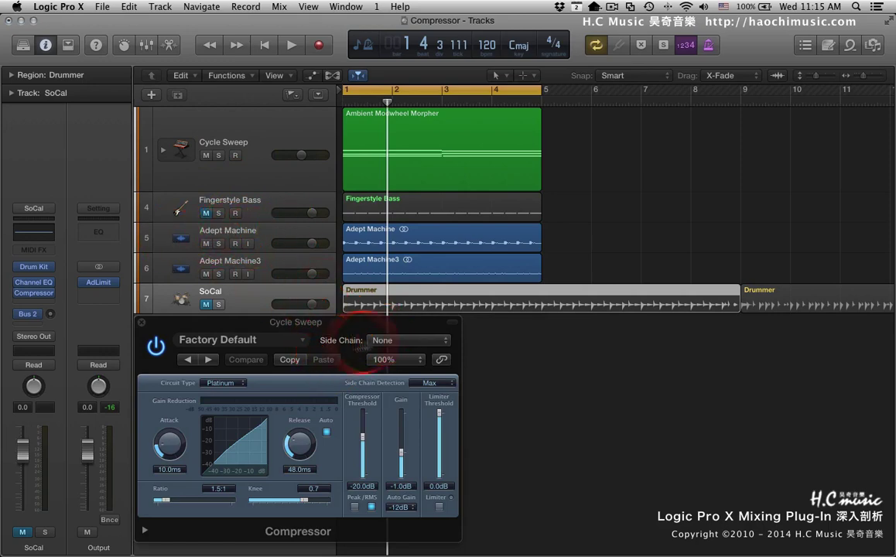
pyautogui.click(395, 341)
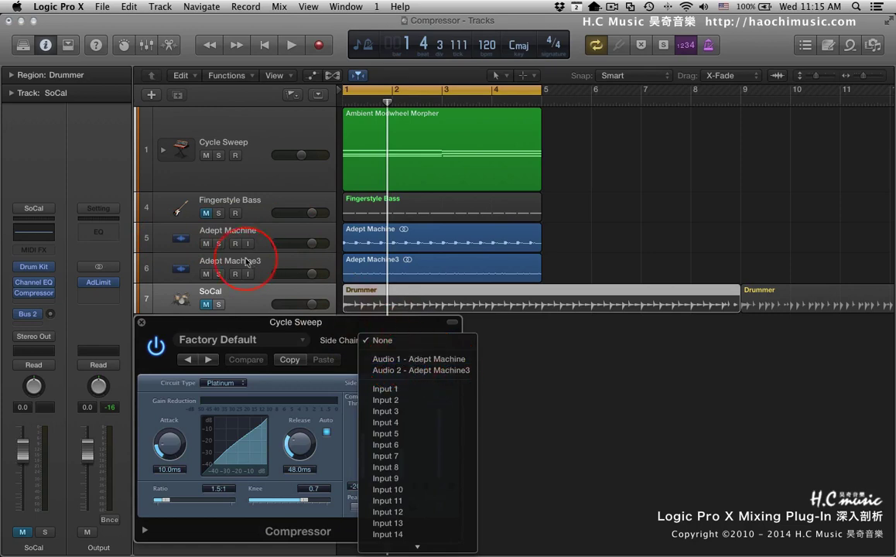
pyautogui.click(418, 360)
pyautogui.moveTo(387, 323); pyautogui.dragTo(598, 322)
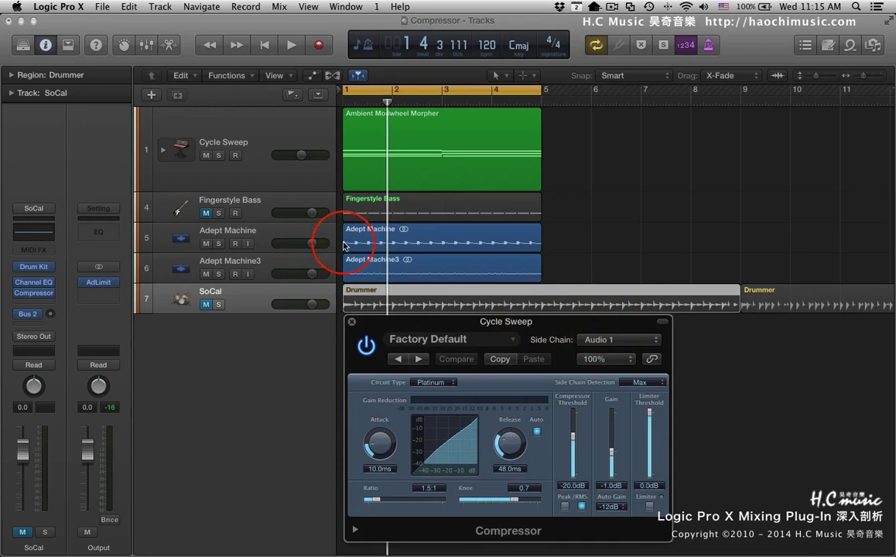
# Mute the Adept Machine3 and Adept Machine tracks and play back the compressed Cycle Sweep track.
pyautogui.click(239, 128)
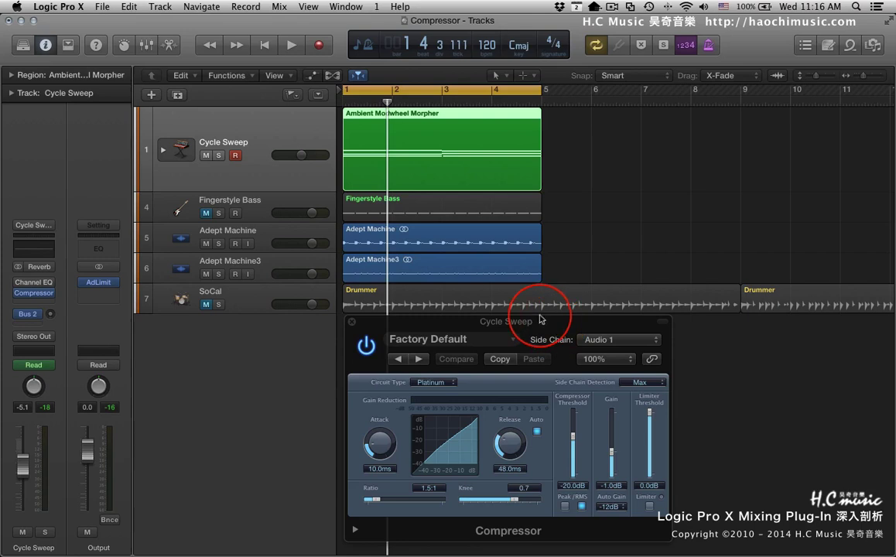
pyautogui.click(206, 275)
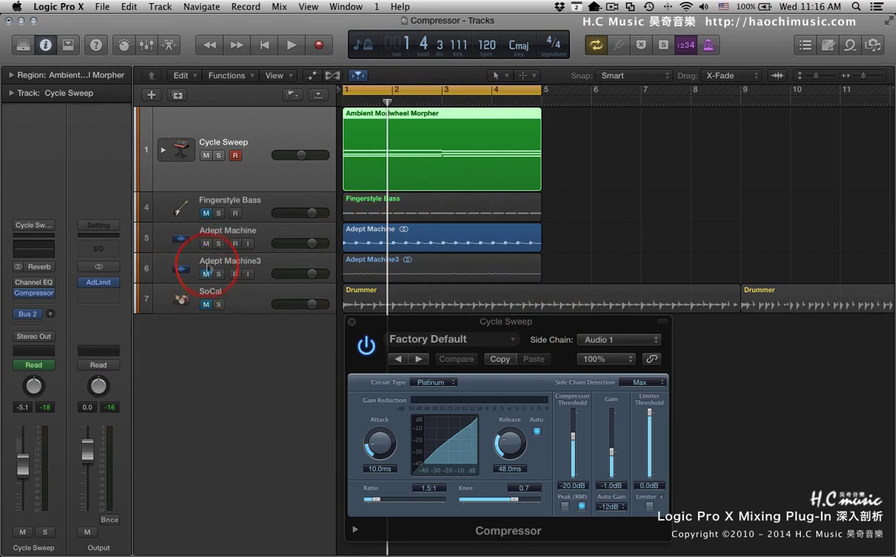
pyautogui.click(206, 244)
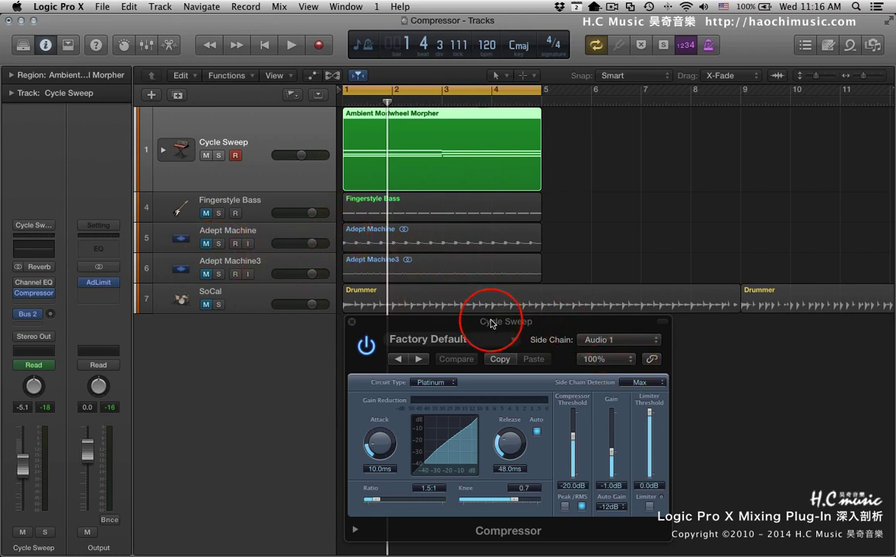
pyautogui.press('space')
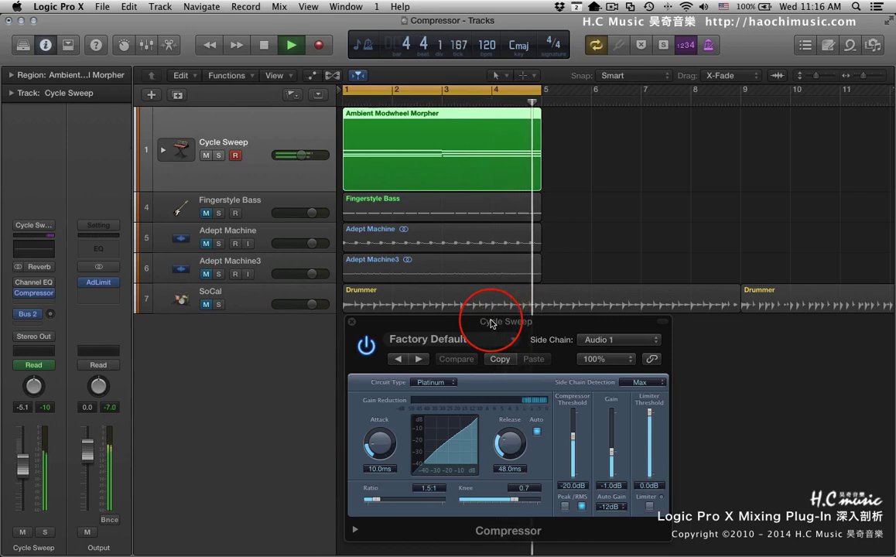
pyautogui.press('space')
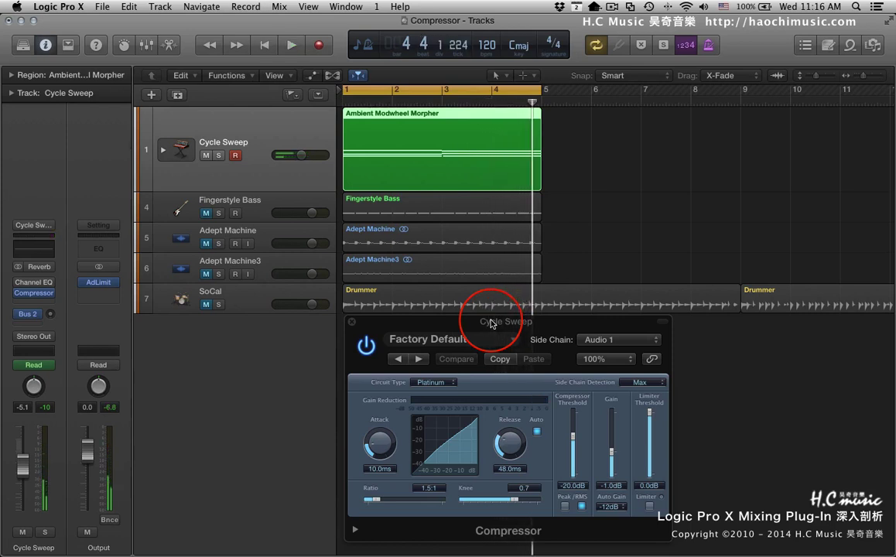
# Compare Cycle Sweep playback with the compressor bypassed and switched back on.
pyautogui.click(366, 346)
pyautogui.press('space')
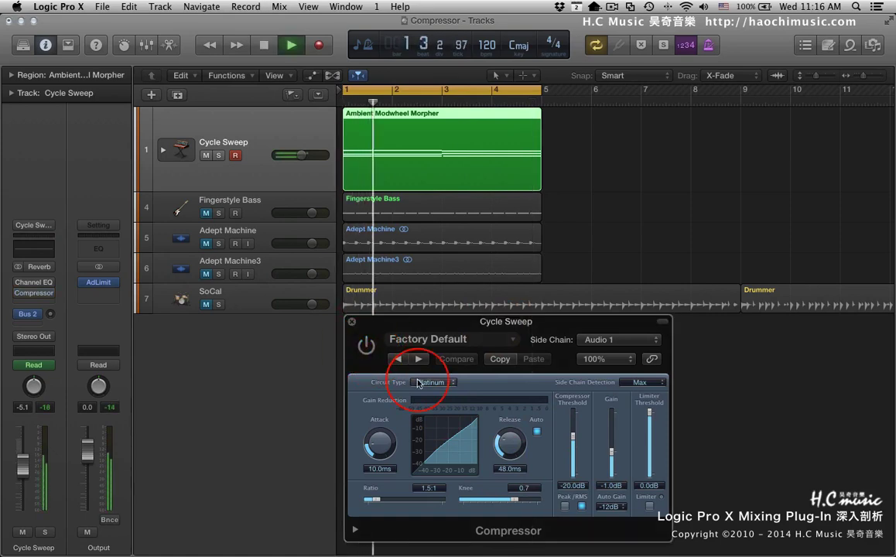
pyautogui.press('space')
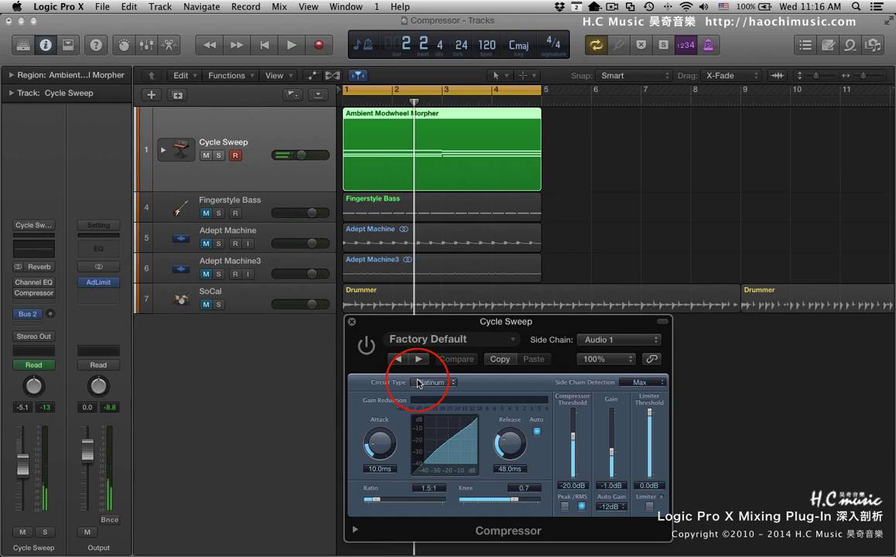
pyautogui.click(366, 346)
pyautogui.press('space')
# Turn off the compressor's Auto Gain and set the threshold to -32 dB, the ratio to 5.4:1 and the release to about 38 ms.
pyautogui.click(611, 507)
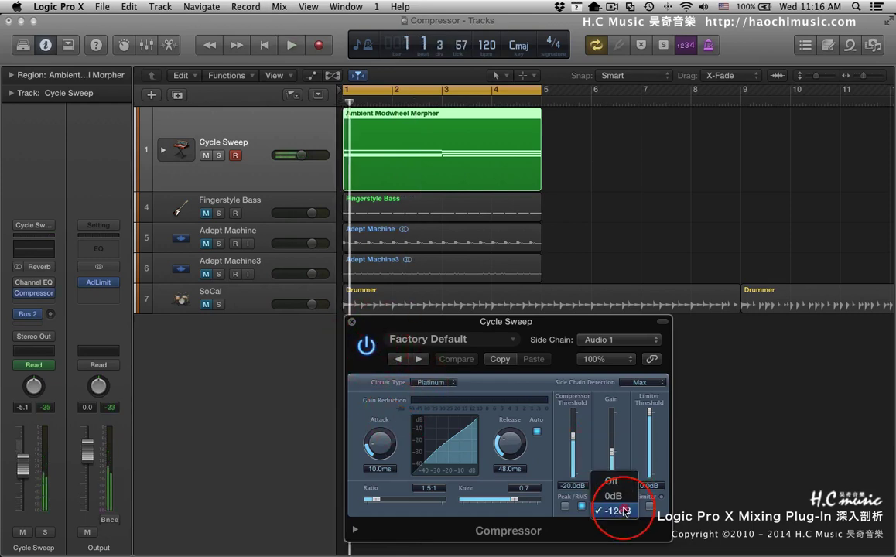
pyautogui.click(612, 482)
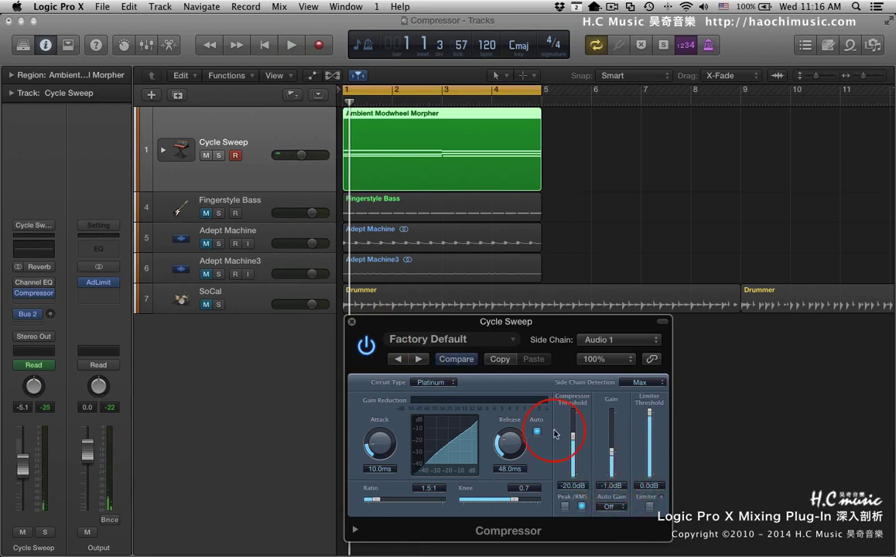
pyautogui.moveTo(573, 451); pyautogui.dragTo(572, 454)
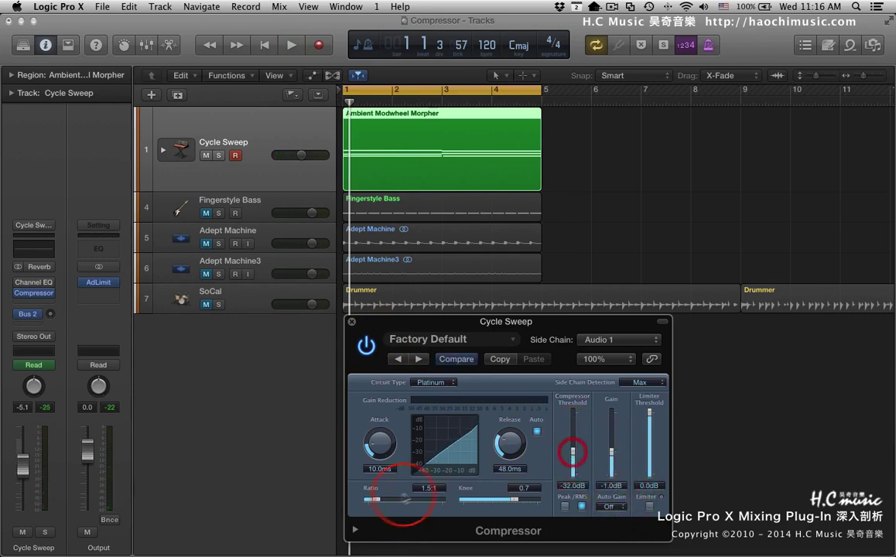
pyautogui.moveTo(373, 499); pyautogui.dragTo(403, 499)
pyautogui.moveTo(507, 445); pyautogui.dragTo(509, 452)
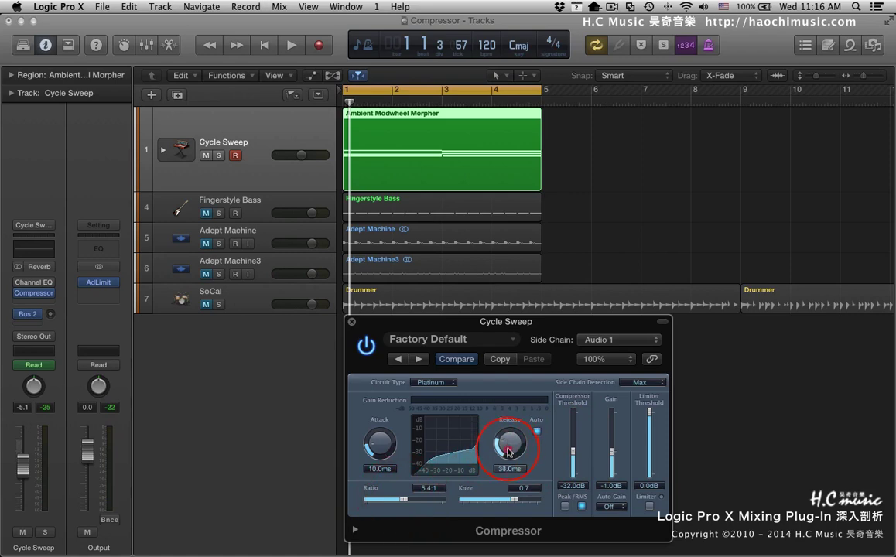
# During playback, set the Cycle Sweep compressor's attack to 3.5 ms, release to 14 ms and ratio to 12:1.
pyautogui.click(376, 444)
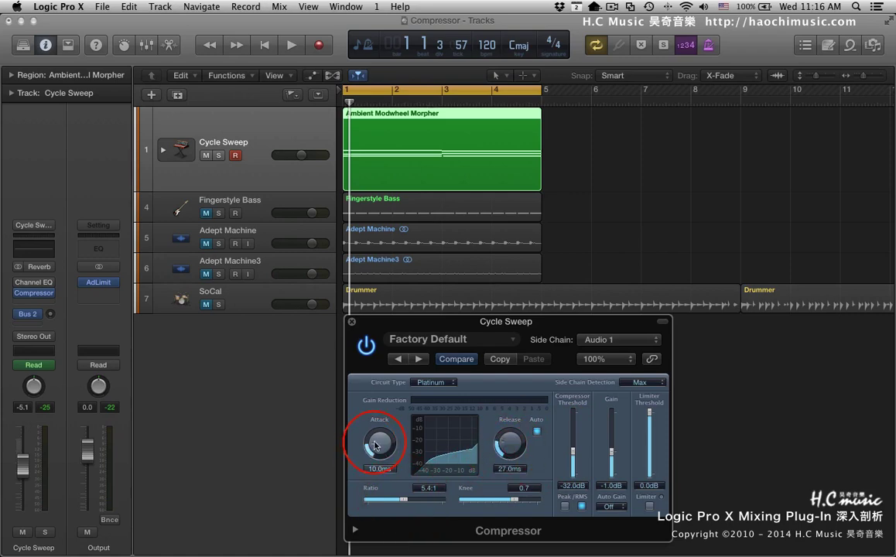
pyautogui.press('space')
pyautogui.click(404, 499)
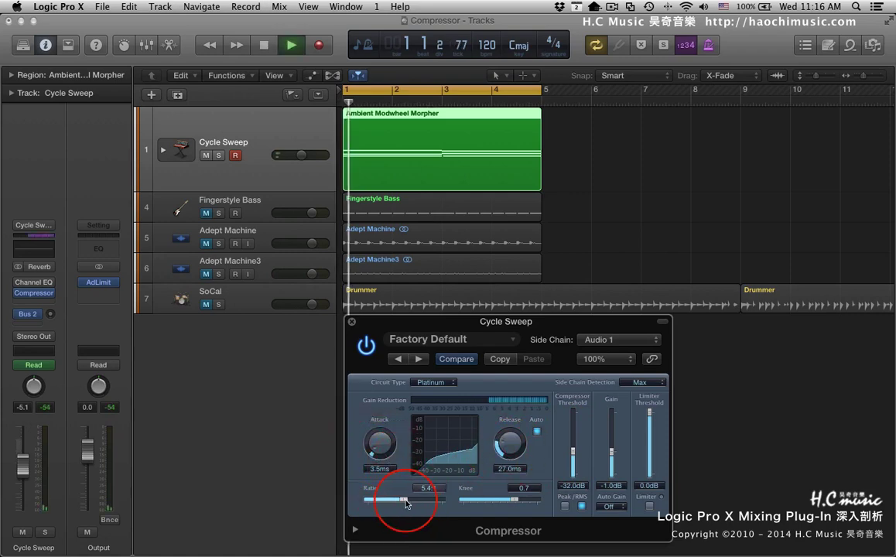
pyautogui.moveTo(404, 499); pyautogui.dragTo(411, 500)
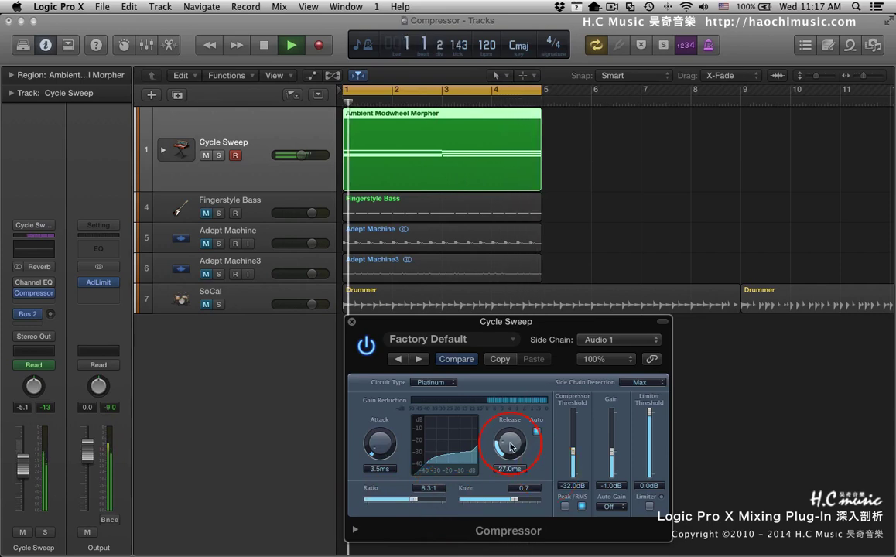
pyautogui.moveTo(509, 444); pyautogui.dragTo(511, 455)
pyautogui.moveTo(396, 503); pyautogui.dragTo(421, 500)
# Switch the Cycle Sweep compressor to peak detection and set its gain to -1.5 dB and threshold to -34.5 dB.
pyautogui.moveTo(589, 464); pyautogui.dragTo(604, 446)
pyautogui.click(565, 506)
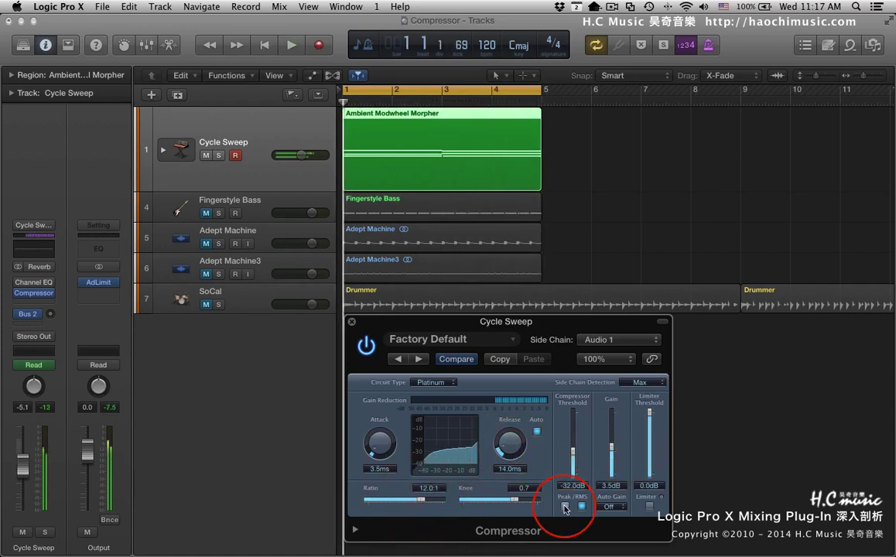
pyautogui.press('space')
pyautogui.press('space')
pyautogui.moveTo(573, 454)
pyautogui.mouseDown()
pyautogui.moveTo(612, 460)
pyautogui.moveTo(569, 455)
pyautogui.mouseUp()
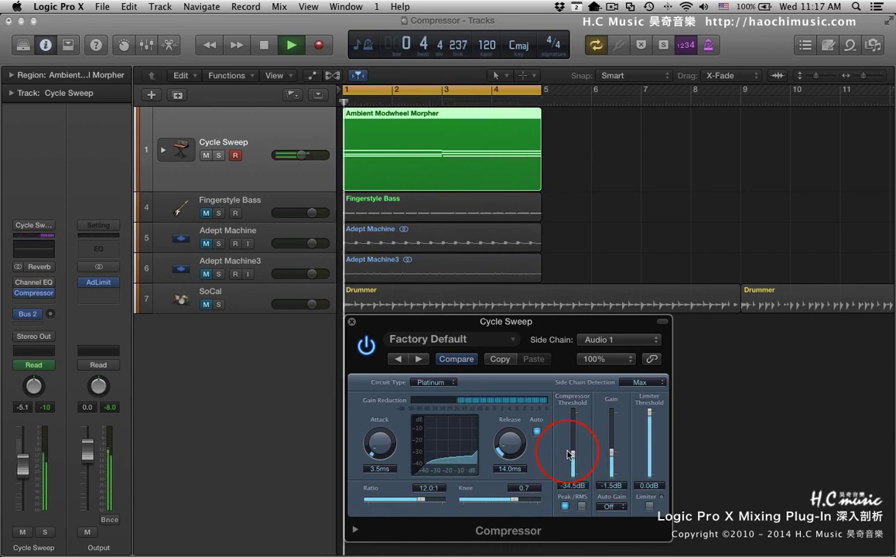
# Bypass the Cycle Sweep compressor and listen to the track uncompressed.
pyautogui.press('space')
pyautogui.click(370, 345)
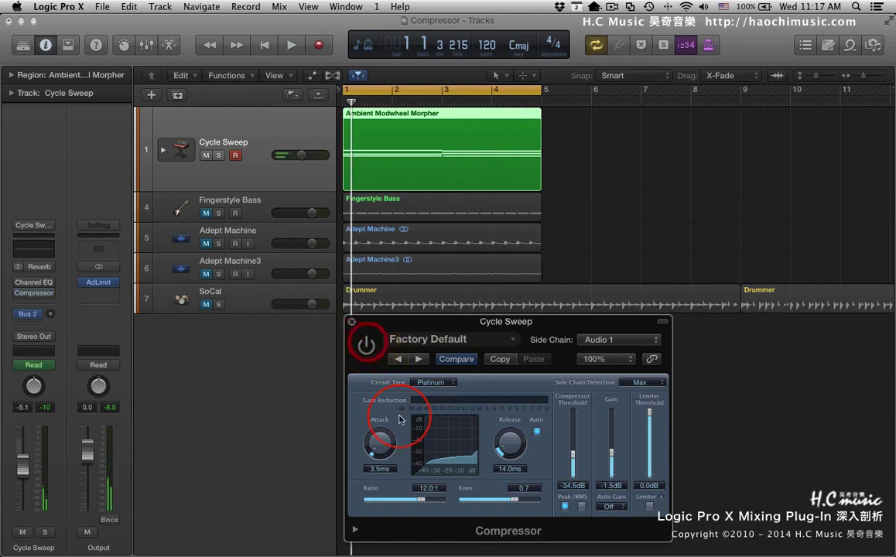
pyautogui.press('space')
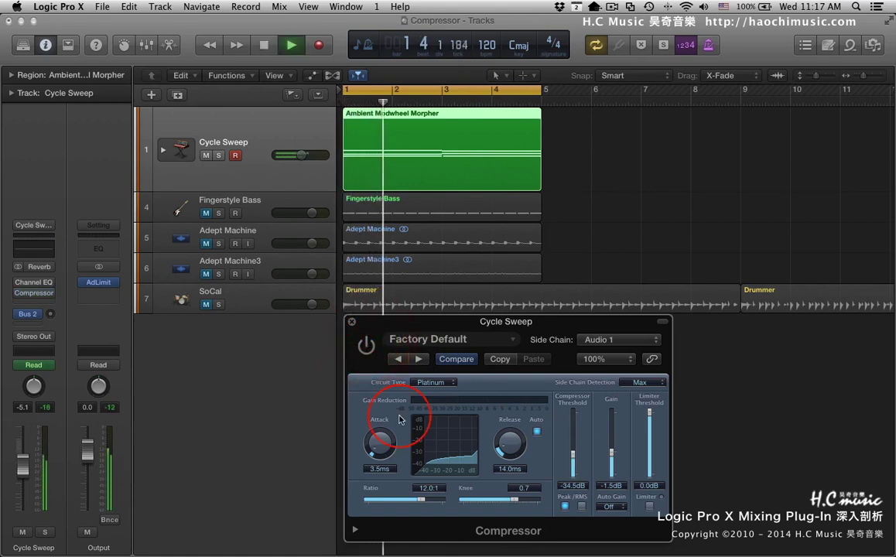
pyautogui.press('space')
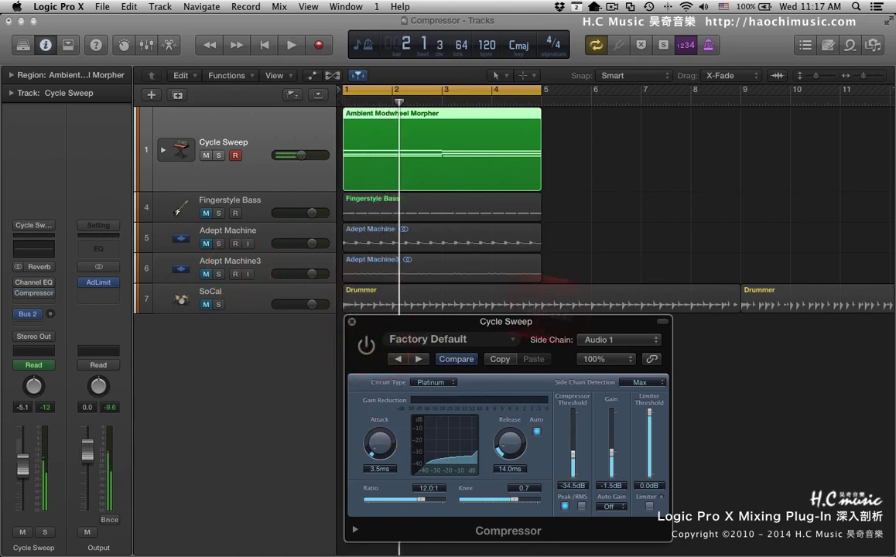
# Set the Cycle Sweep compressor's side chain source to Audio 2 - Adept Machine3 and start playback.
pyautogui.click(602, 339)
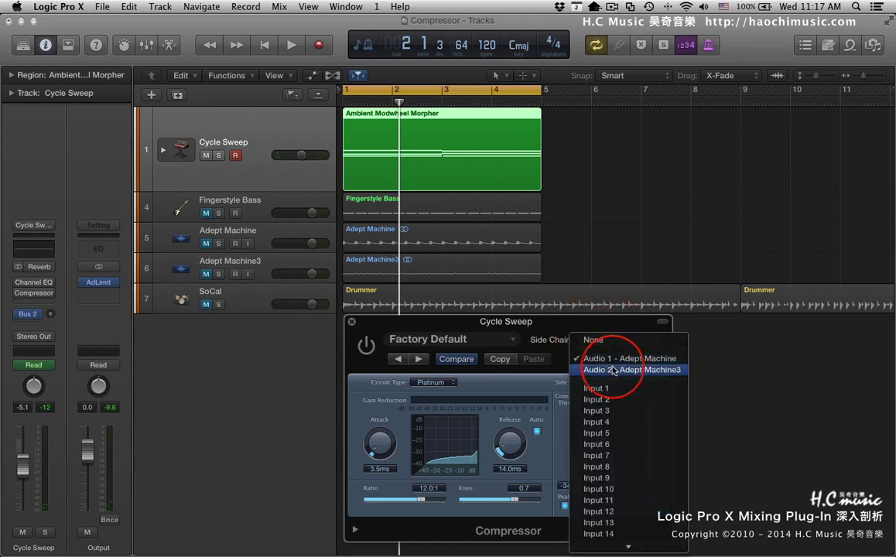
pyautogui.click(616, 371)
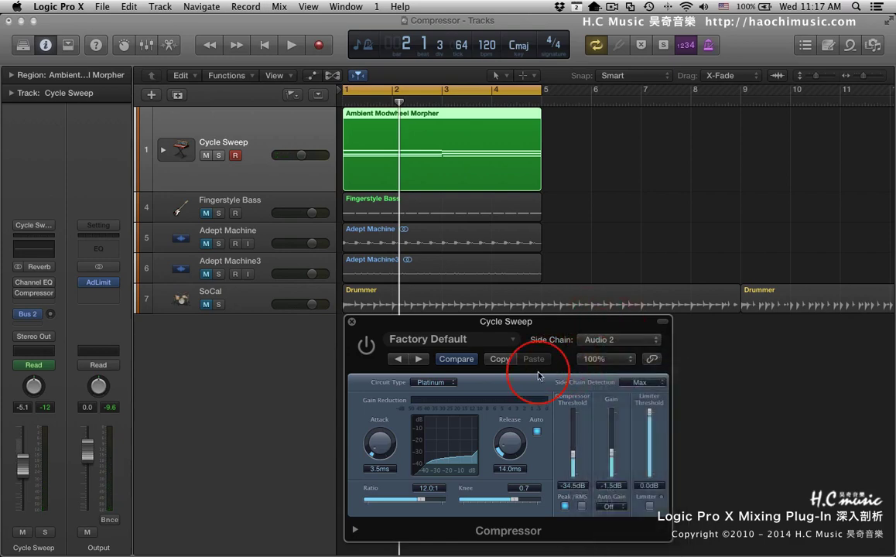
pyautogui.press('space')
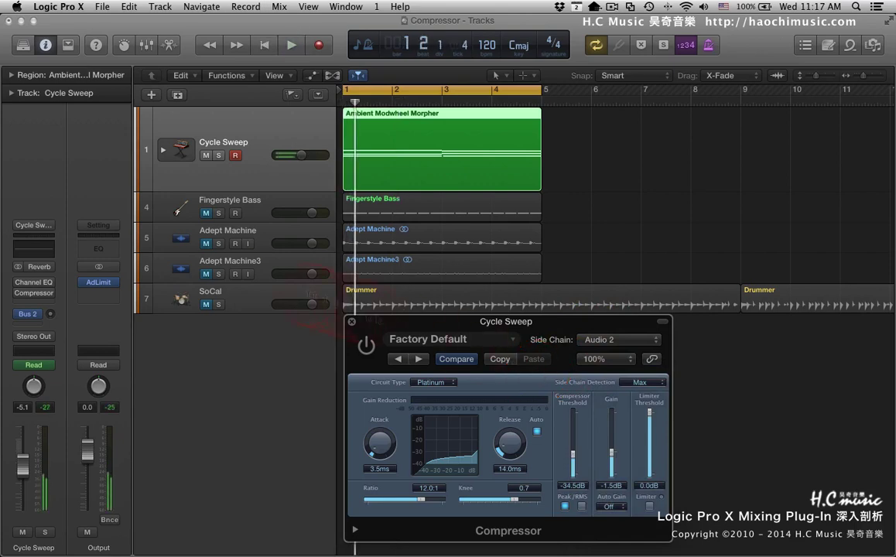
# Unmute Adept Machine3, audition it soloed and together with Cycle Sweep, and mute it again.
pyautogui.click(204, 275)
pyautogui.click(219, 275)
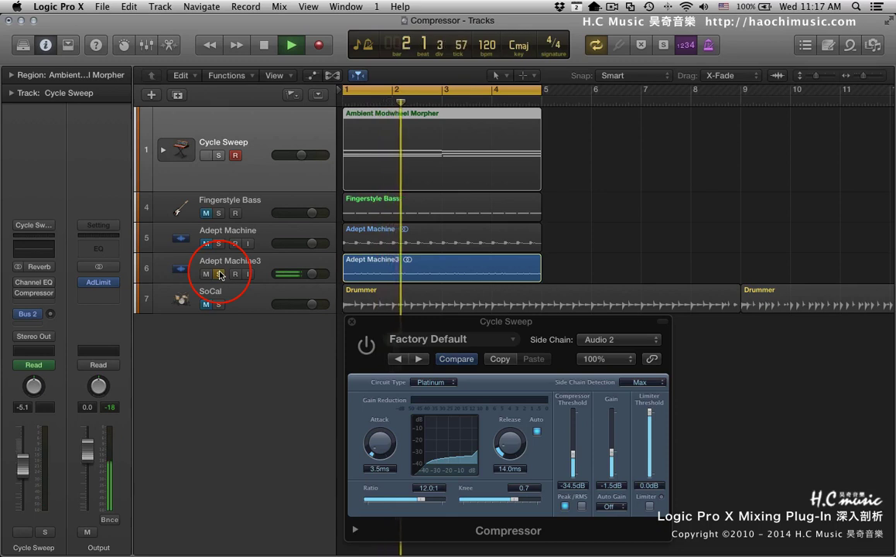
pyautogui.click(219, 275)
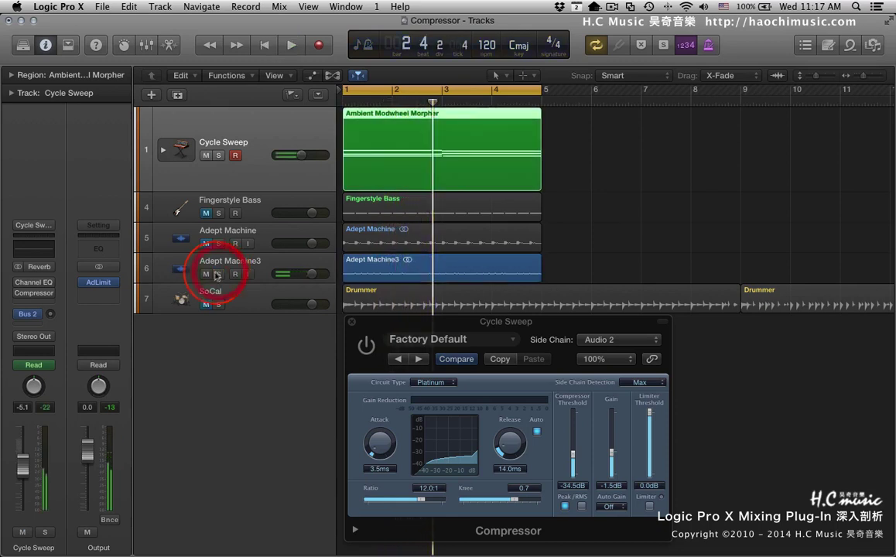
pyautogui.click(481, 316)
pyautogui.press('space')
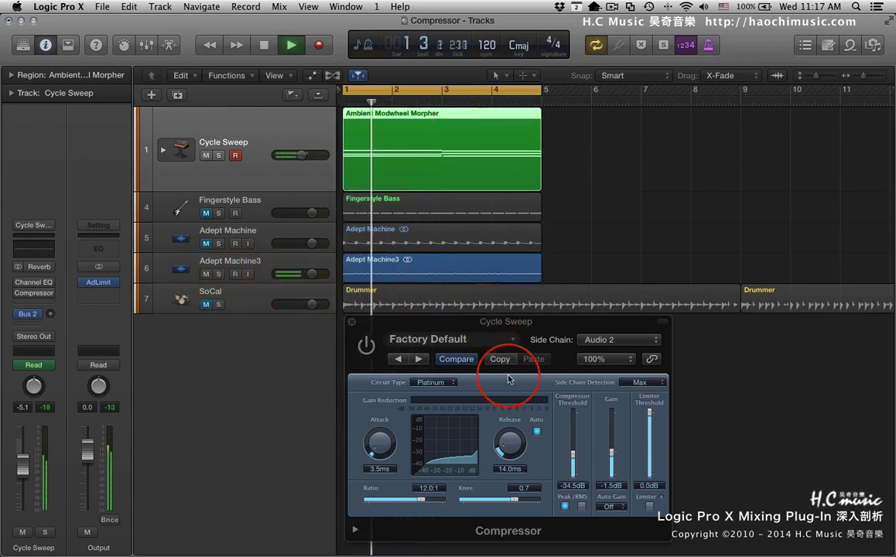
pyautogui.press('space')
pyautogui.click(206, 274)
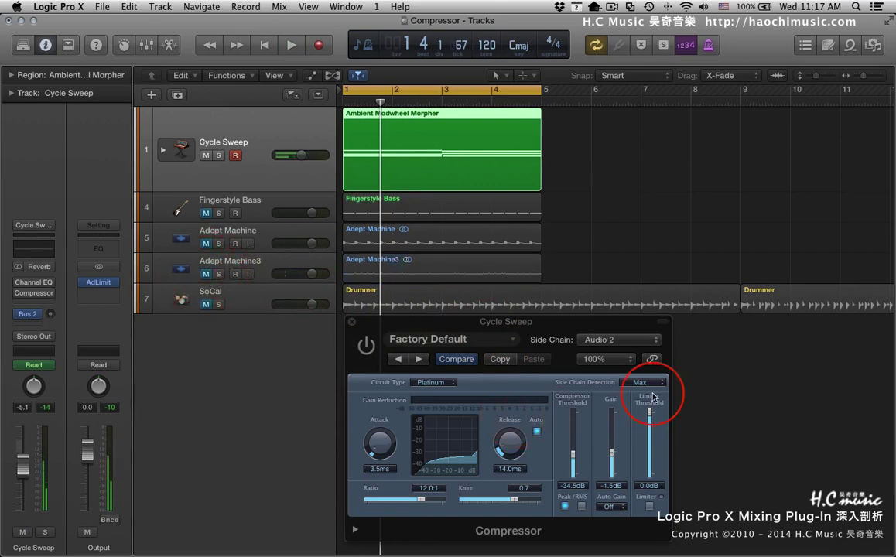
# Compare Cycle Sweep playback with the compressor bypassed and with it switched back on, using the Adept Machine3 side chain.
pyautogui.press('space')
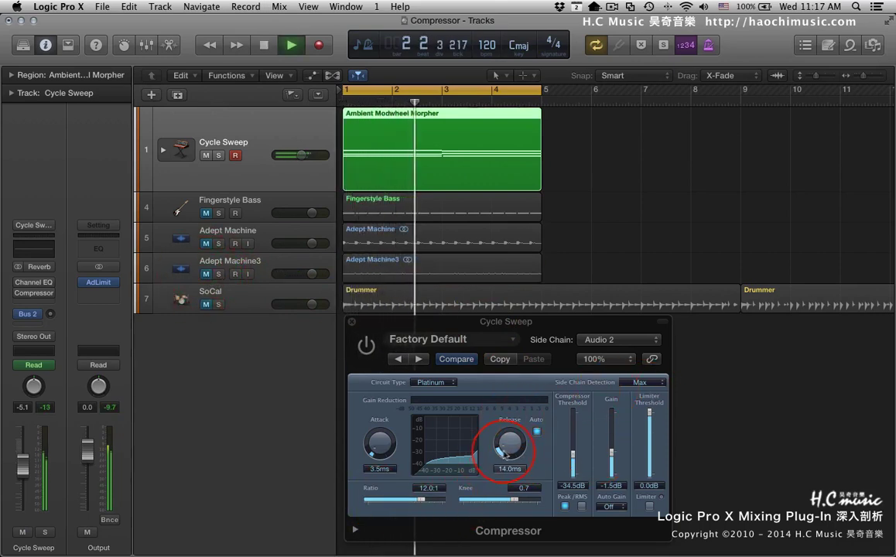
pyautogui.press('space')
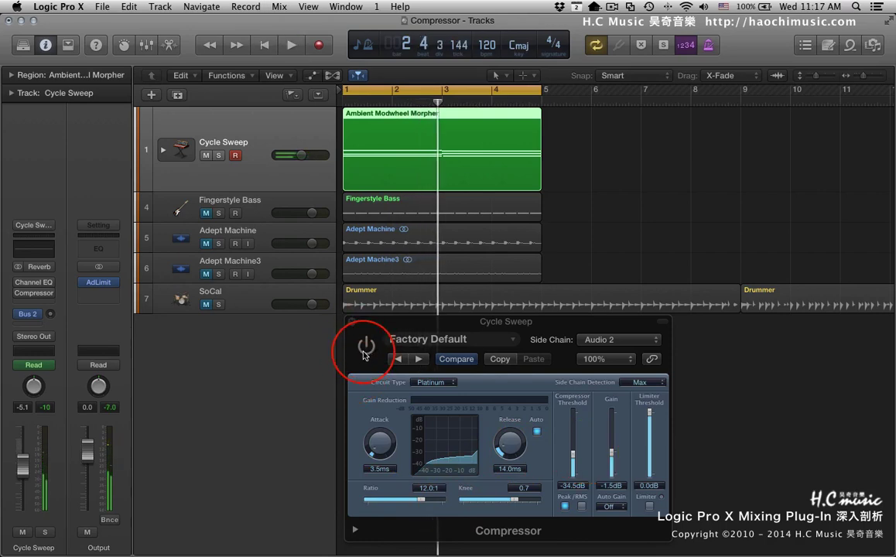
pyautogui.click(367, 348)
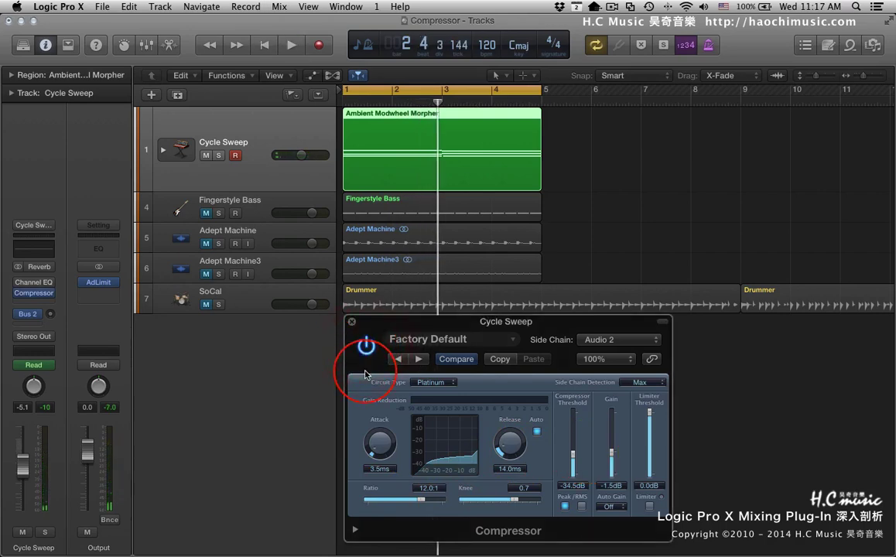
pyautogui.press('space')
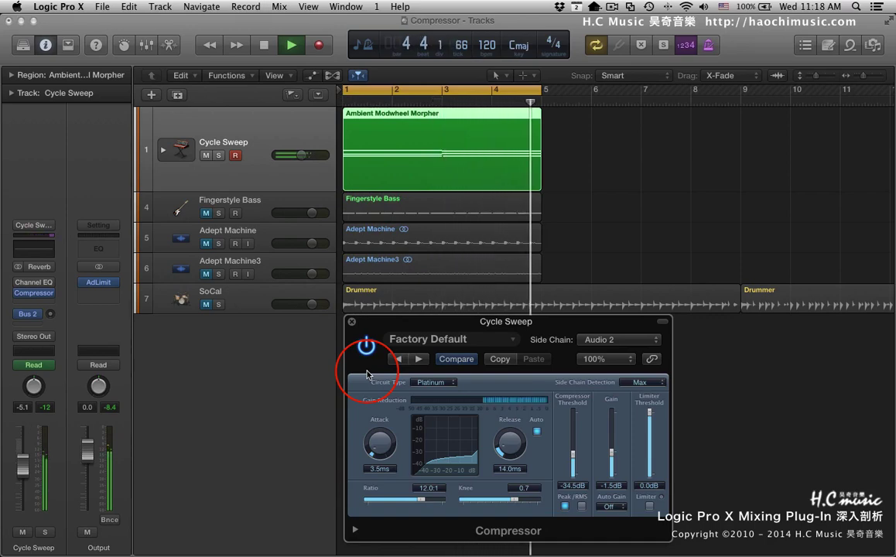
pyautogui.press('space')
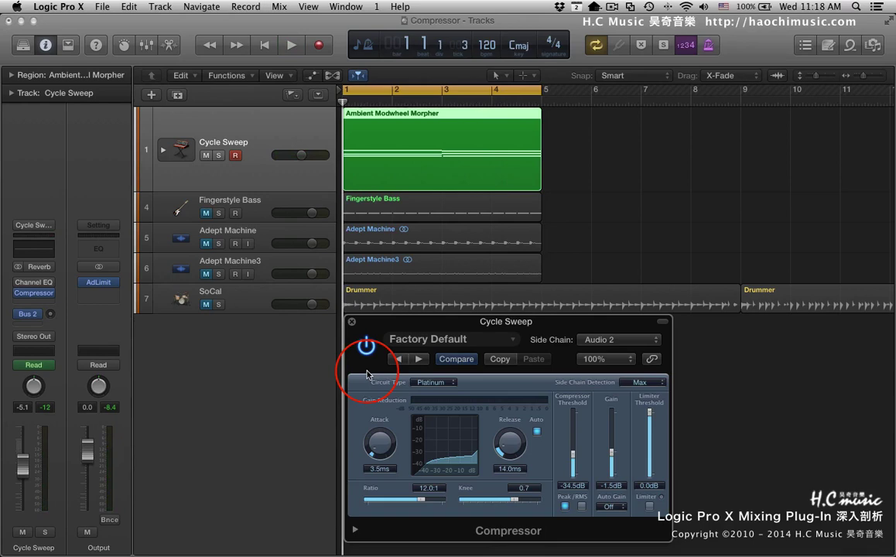
# Disarm recording on the Cycle Sweep track and mute it.
pyautogui.click(281, 180)
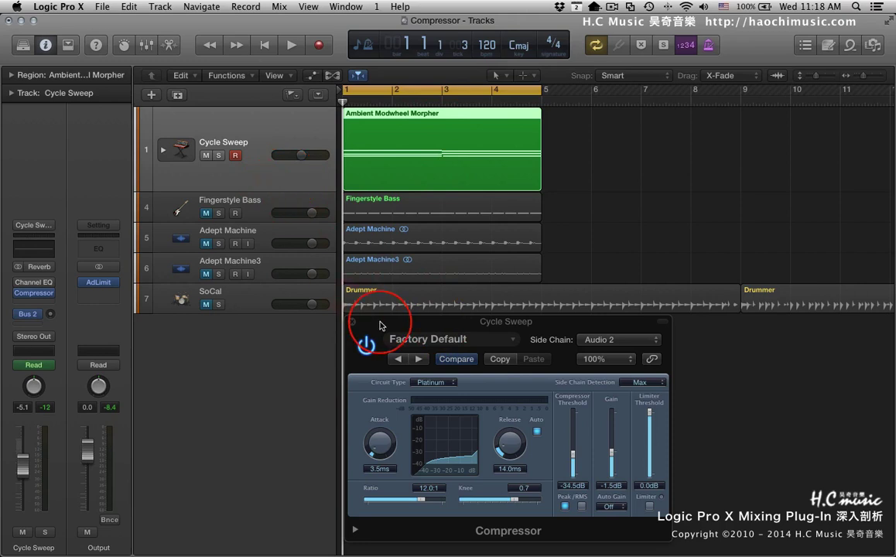
pyautogui.click(235, 155)
pyautogui.click(205, 155)
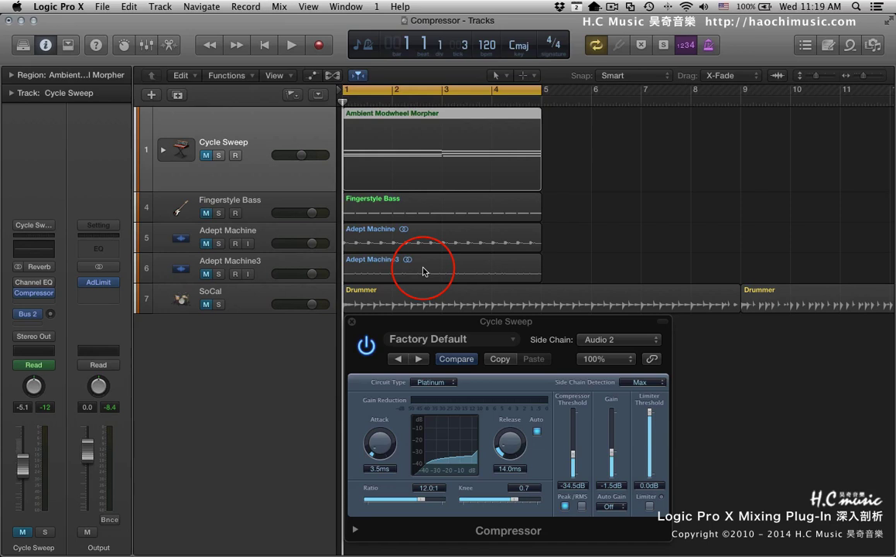
# Solo the Fingerstyle Bass and Adept Machine tracks, play them together, and close the Cycle Sweep compressor window.
pyautogui.click(263, 213)
pyautogui.click(199, 215)
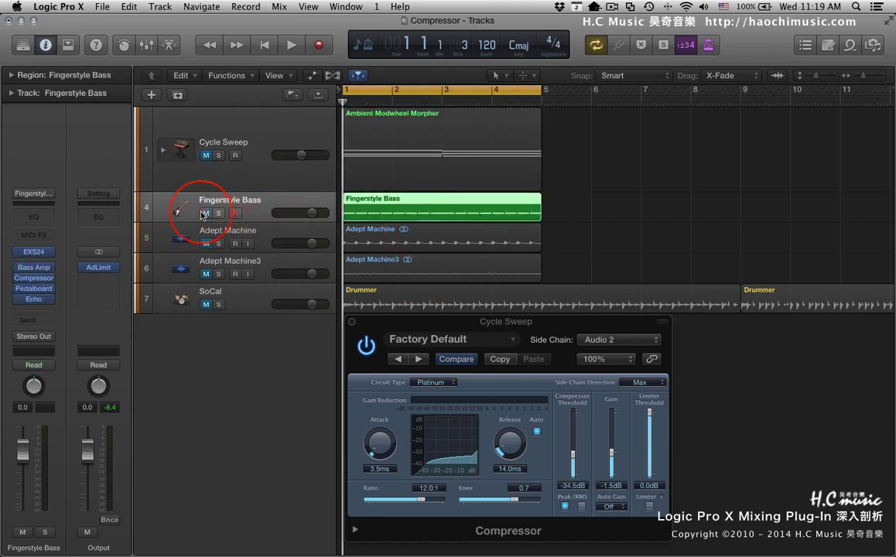
pyautogui.click(218, 214)
pyautogui.click(219, 243)
pyautogui.press('space')
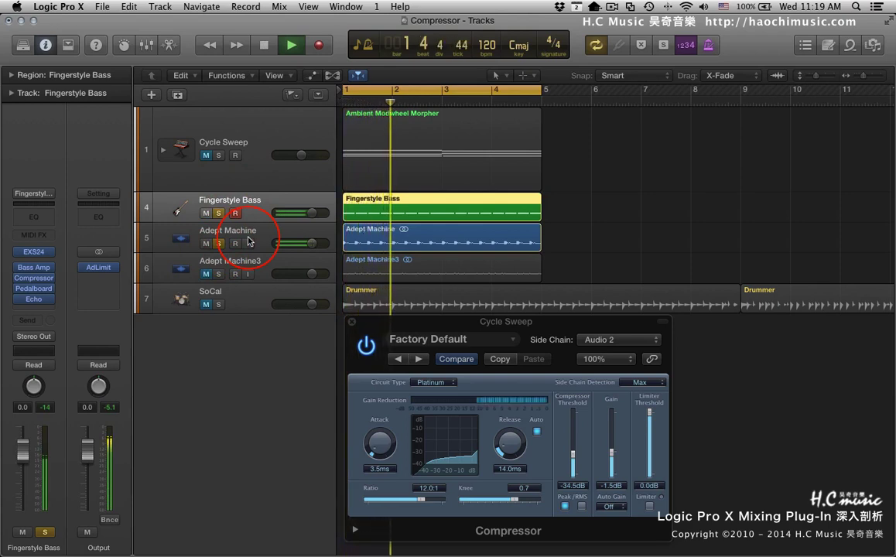
pyautogui.click(352, 322)
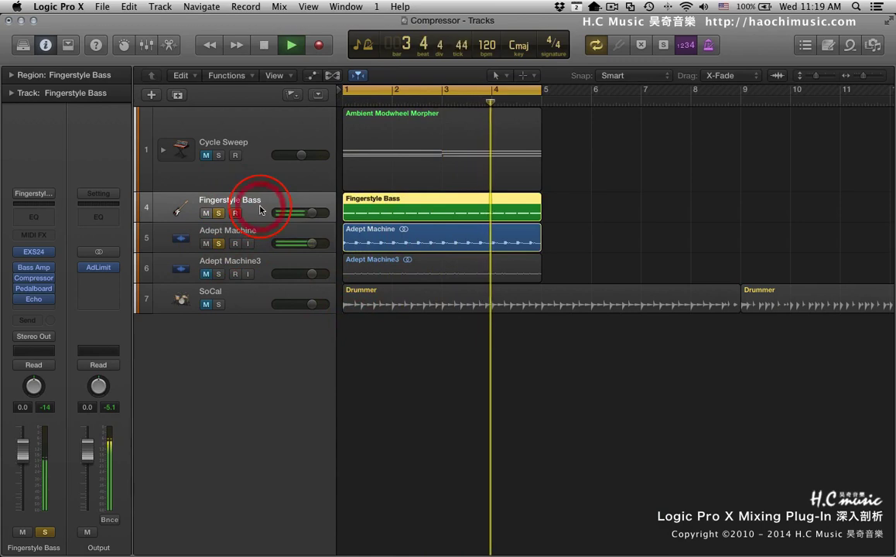
pyautogui.press('space')
pyautogui.moveTo(52, 283)
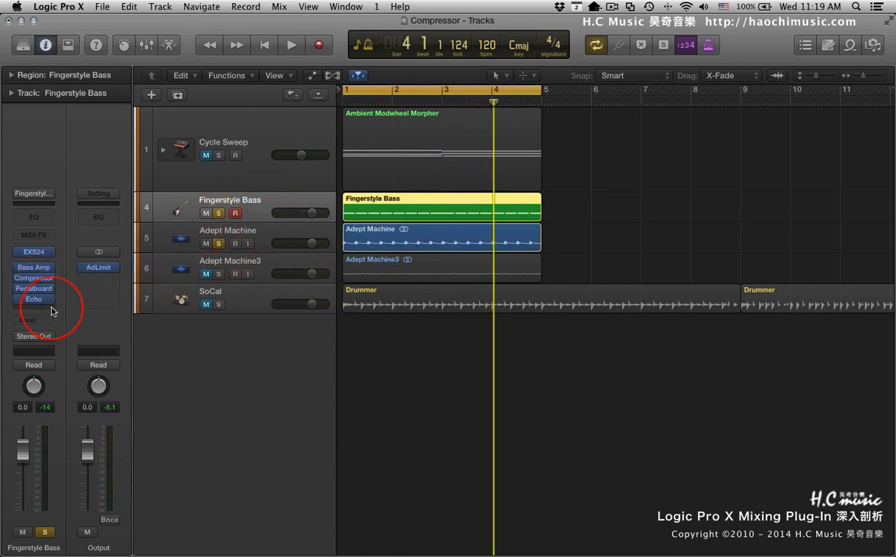
pyautogui.click(47, 308)
pyautogui.moveTo(74, 369)
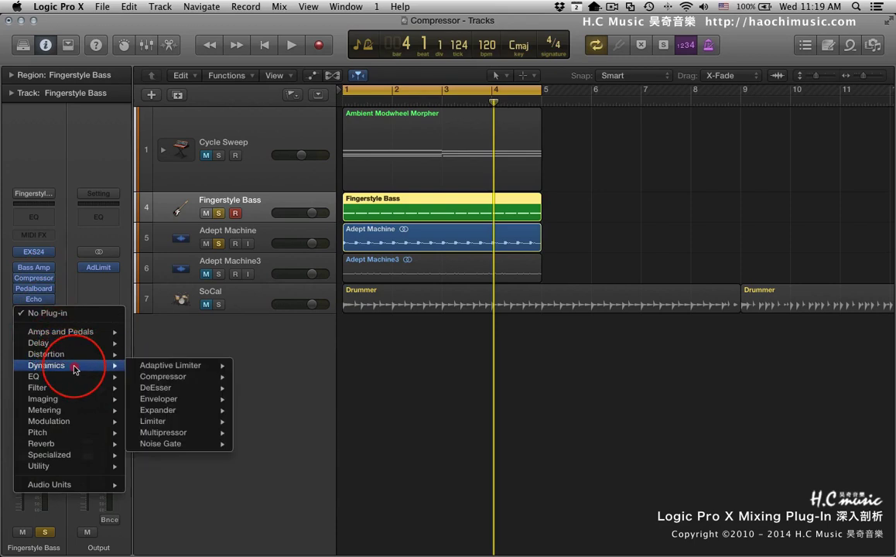
pyautogui.click(294, 342)
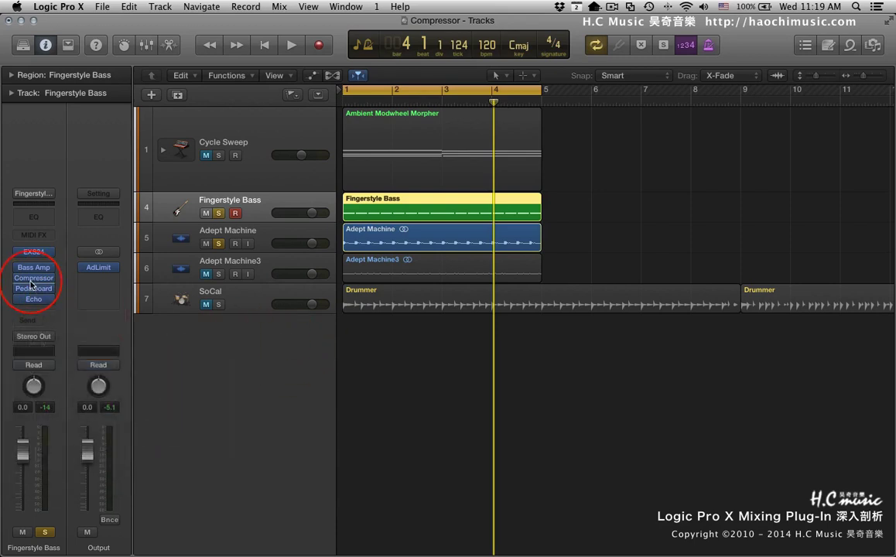
pyautogui.moveTo(32, 282); pyautogui.dragTo(31, 307)
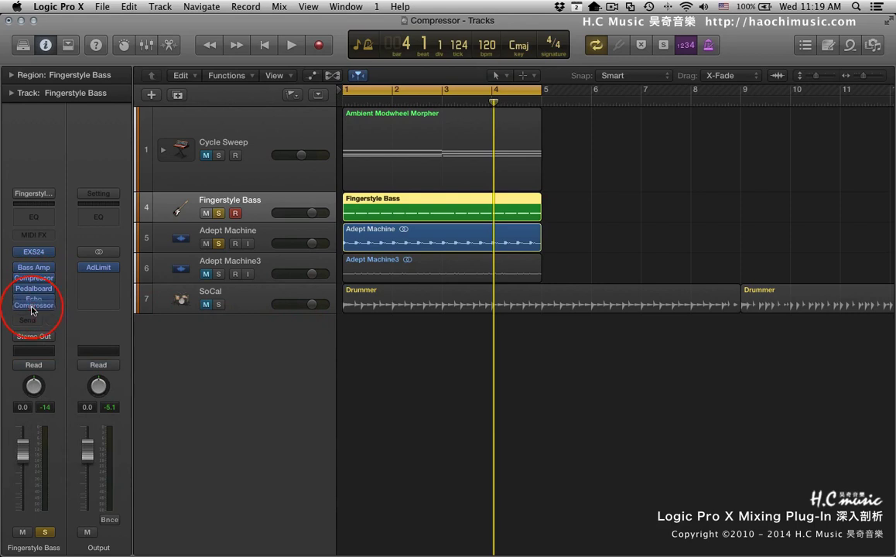
pyautogui.moveTo(32, 310); pyautogui.dragTo(40, 283)
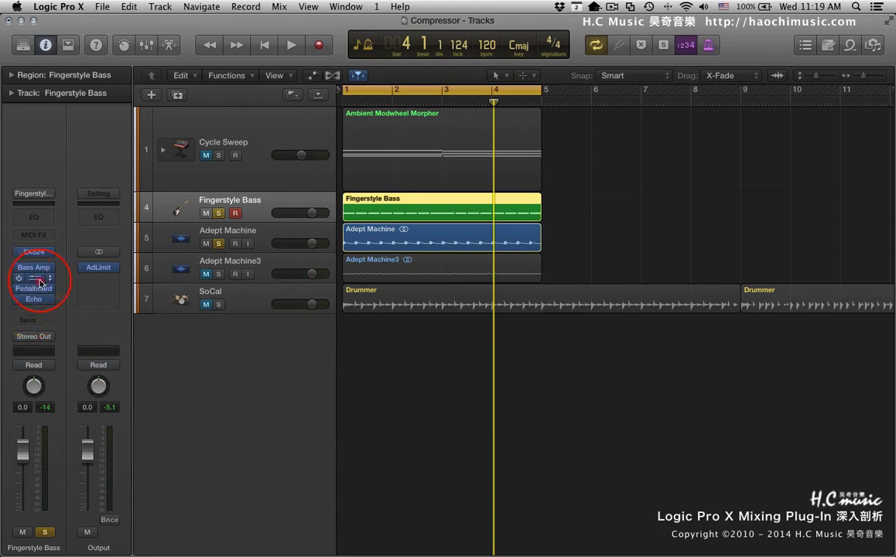
# Open the Fingerstyle Bass compressor, set its side chain source to Audio 1 - Adept Machine, and play back the bass.
pyautogui.click(40, 283)
pyautogui.moveTo(238, 31); pyautogui.dragTo(549, 329)
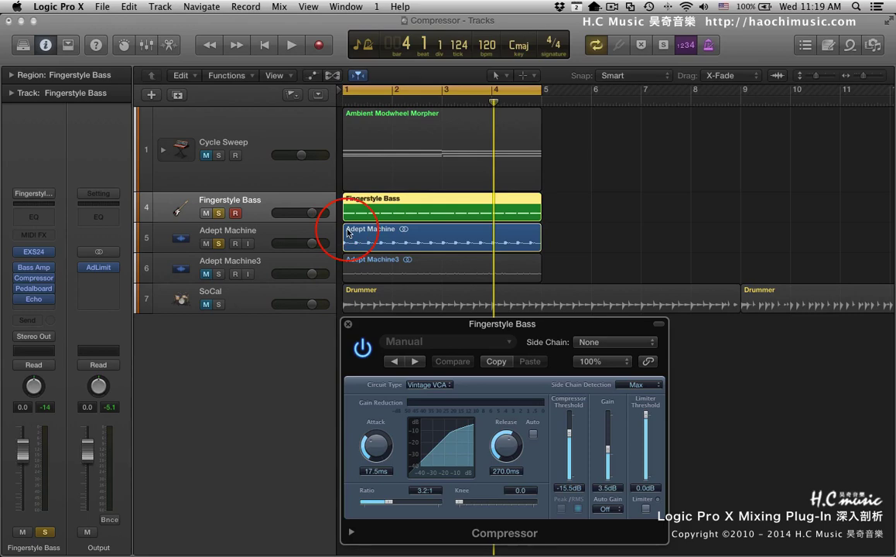
pyautogui.click(602, 343)
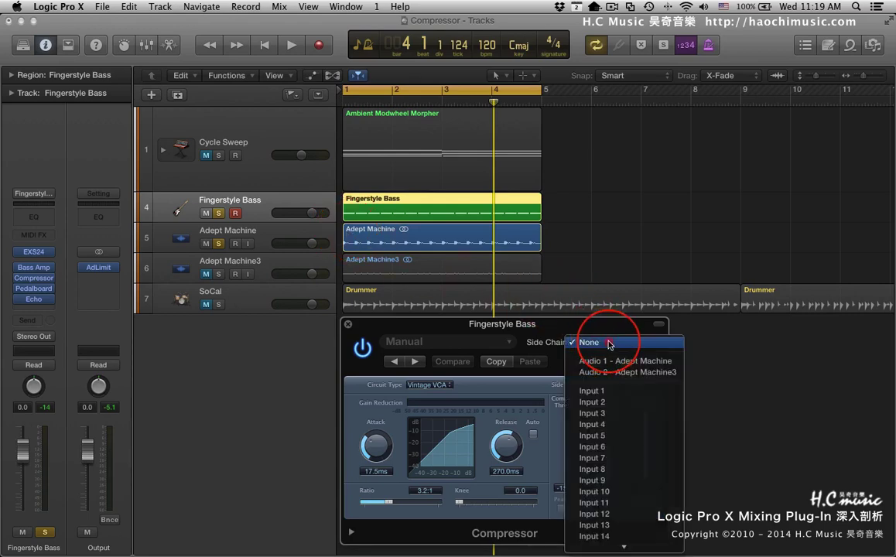
pyautogui.click(611, 360)
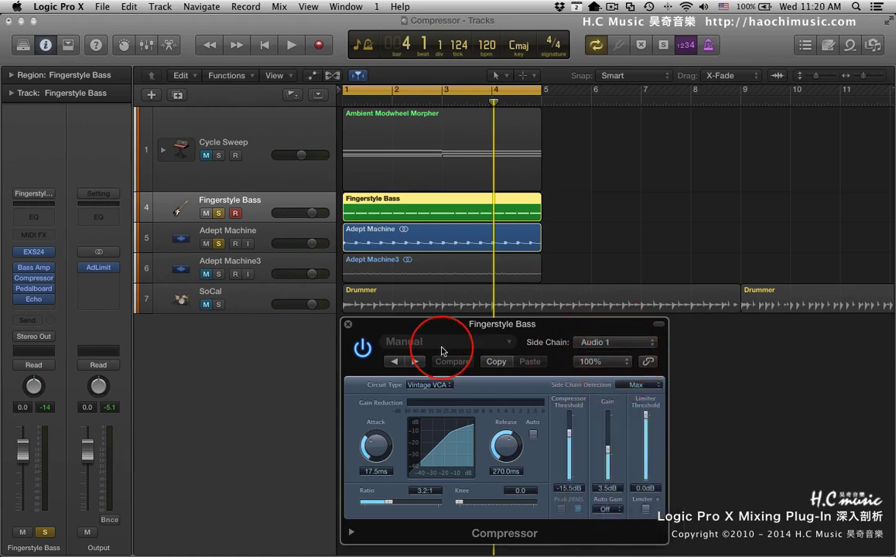
pyautogui.press('space')
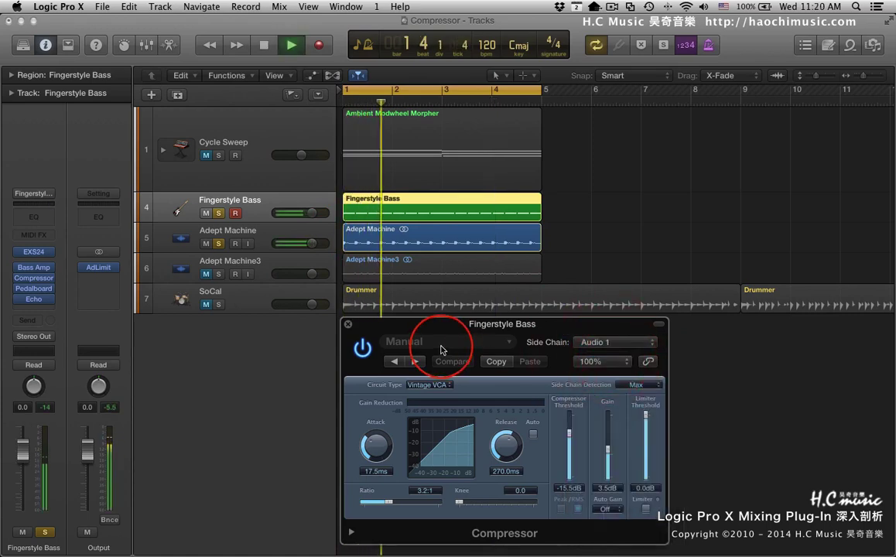
pyautogui.press('space')
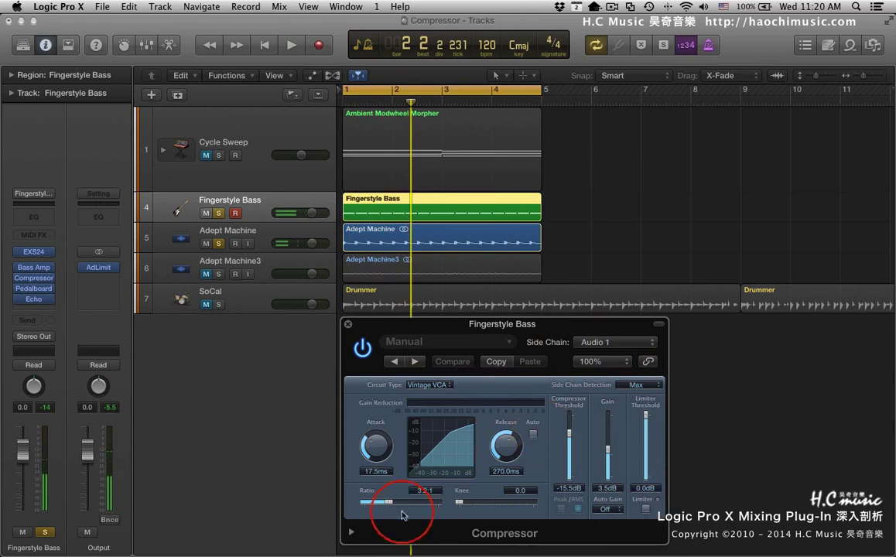
# Set the Fingerstyle Bass compressor to a 6.8:1 ratio, 30.0 ms release and 4.5 ms attack.
pyautogui.moveTo(402, 515)
pyautogui.mouseDown()
pyautogui.moveTo(386, 514)
pyautogui.moveTo(405, 515)
pyautogui.mouseUp()
pyautogui.moveTo(507, 453); pyautogui.dragTo(509, 465)
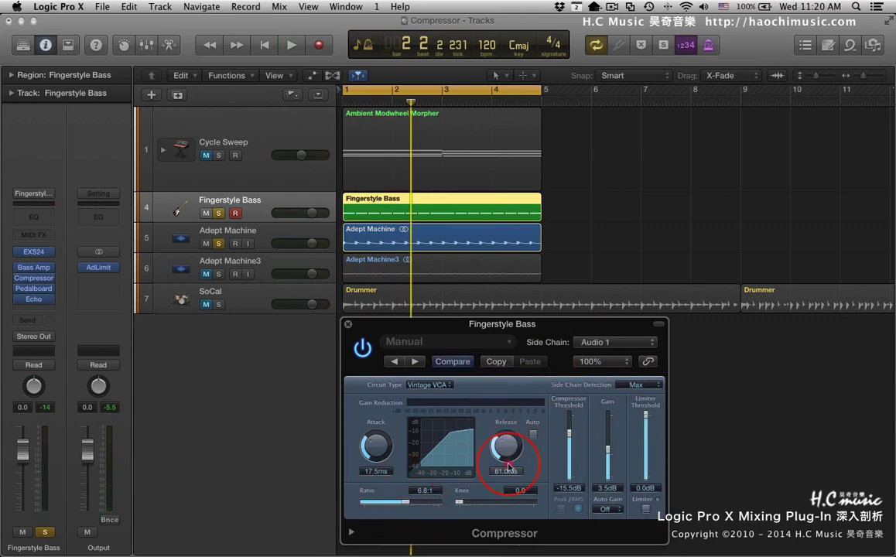
pyautogui.moveTo(377, 455); pyautogui.dragTo(379, 464)
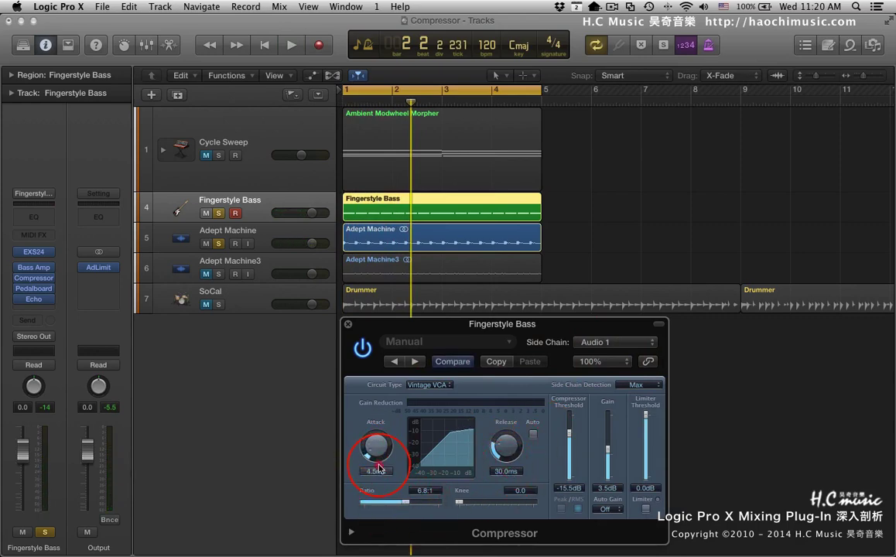
# Try the bass compressor threshold at -30.0 dB during playback, settle it at -22.0 dB and stop playback.
pyautogui.moveTo(573, 440); pyautogui.dragTo(573, 440)
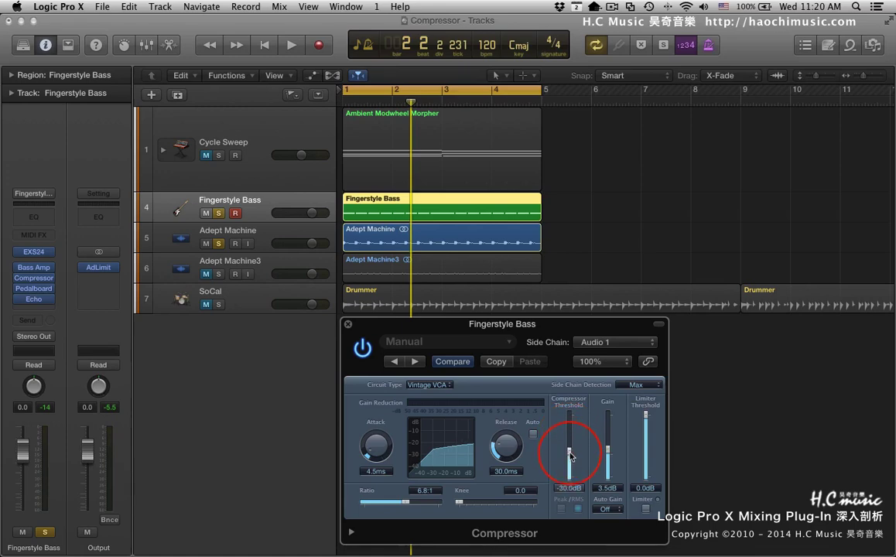
pyautogui.press('space')
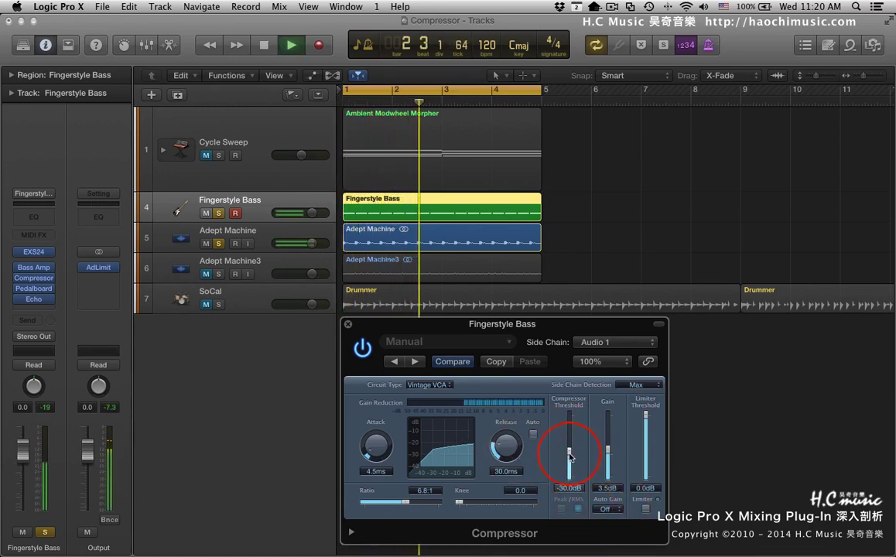
pyautogui.moveTo(569, 456); pyautogui.dragTo(570, 447)
pyautogui.click(375, 448)
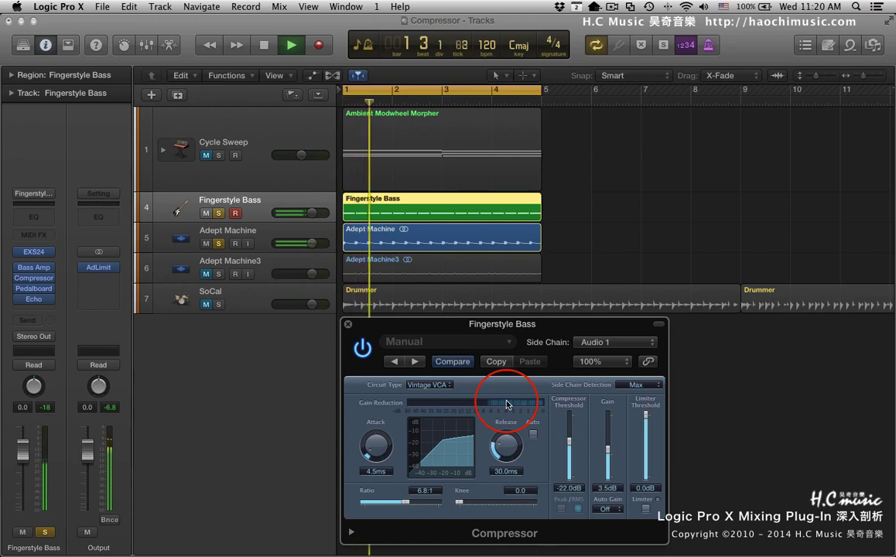
pyautogui.press('space')
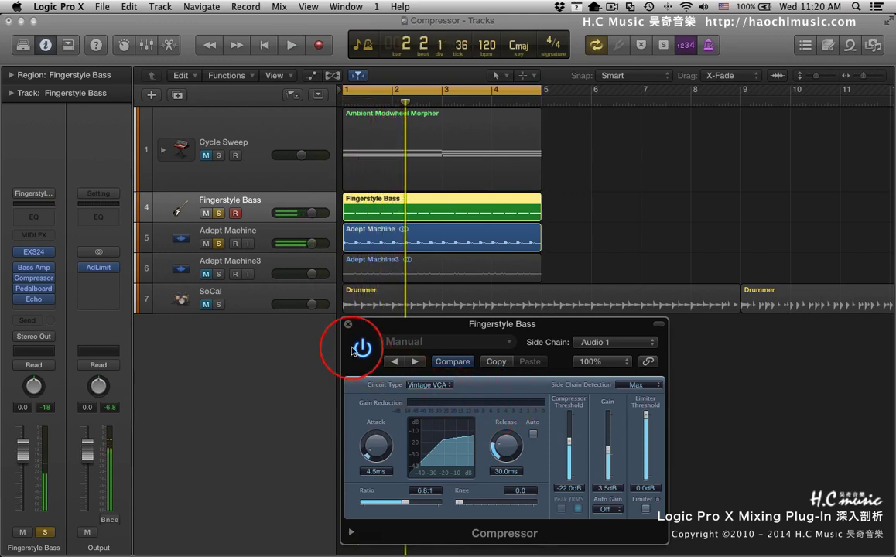
# Compare the bass playback with its compressor bypassed and with it switched back on.
pyautogui.click(363, 348)
pyautogui.press('space')
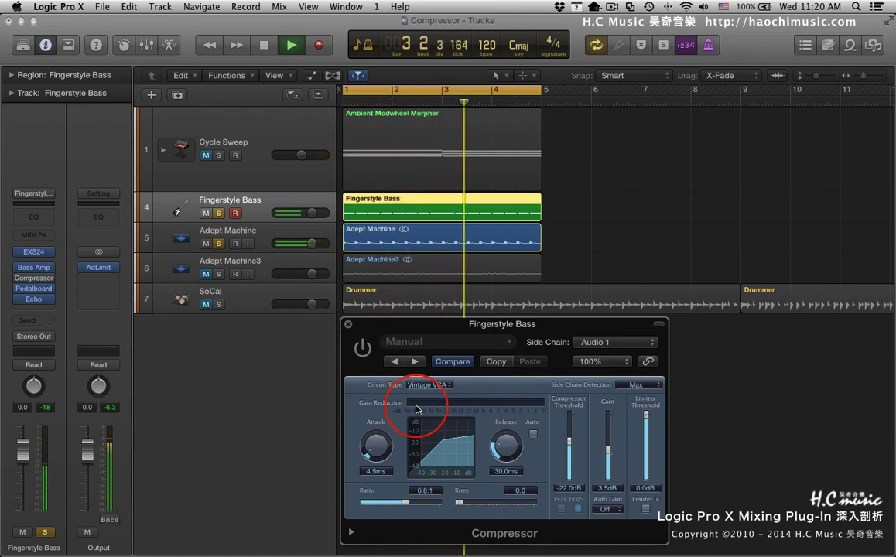
pyautogui.click(363, 353)
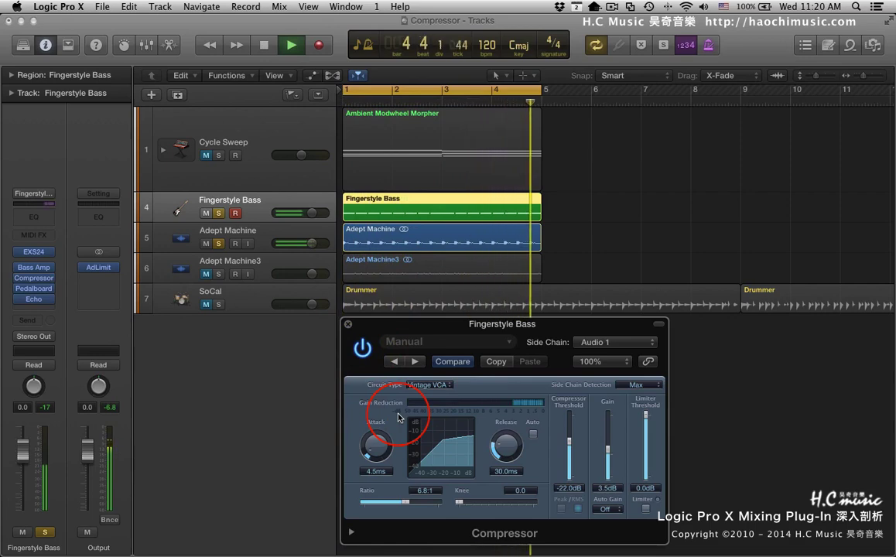
pyautogui.press('space')
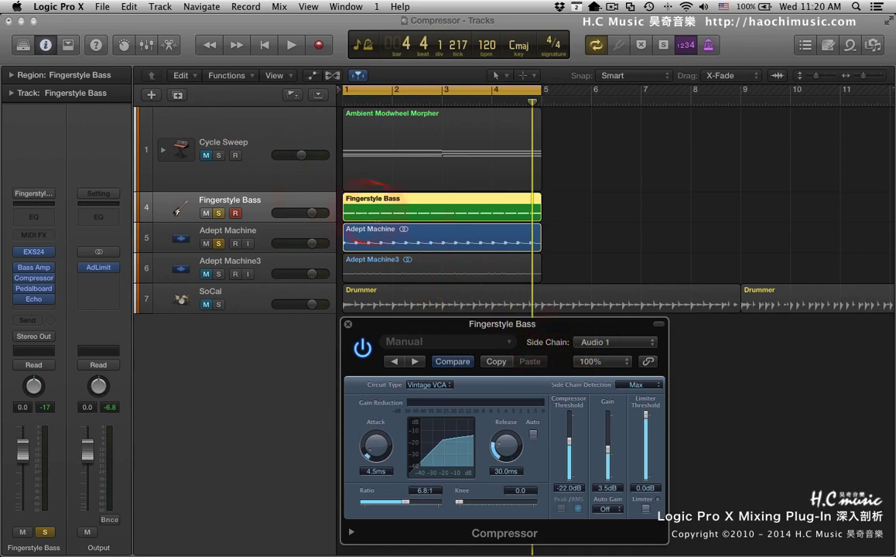
# Close the bass compressor window, then mute the Fingerstyle Bass and Adept Machine tracks and take them out of solo.
pyautogui.click(347, 325)
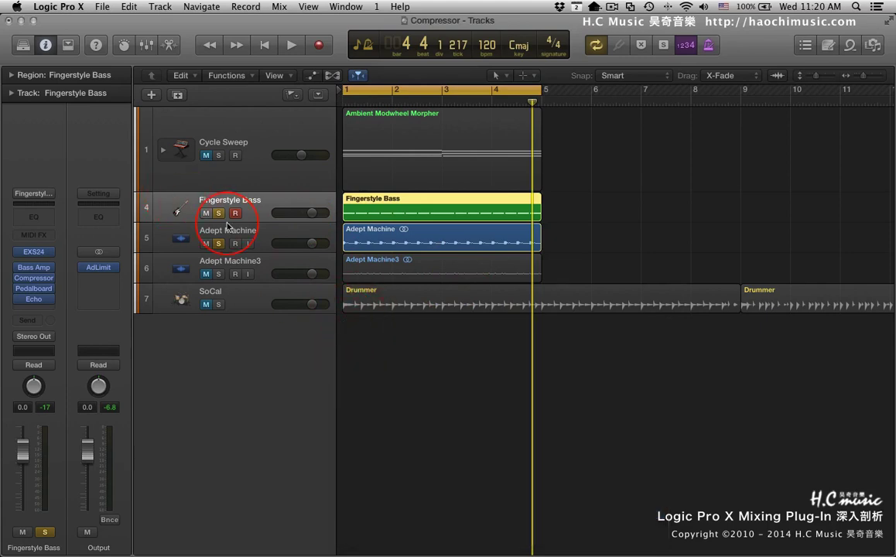
pyautogui.click(206, 213)
pyautogui.click(218, 214)
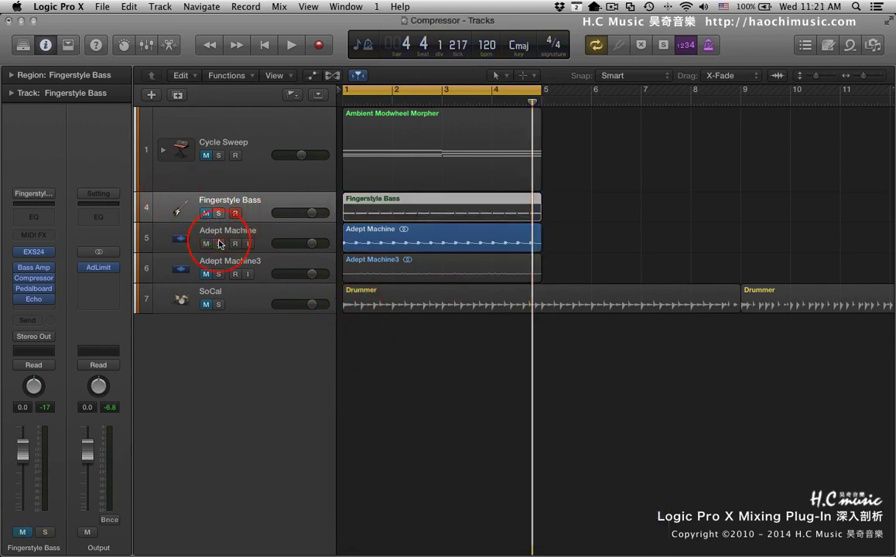
pyautogui.click(207, 245)
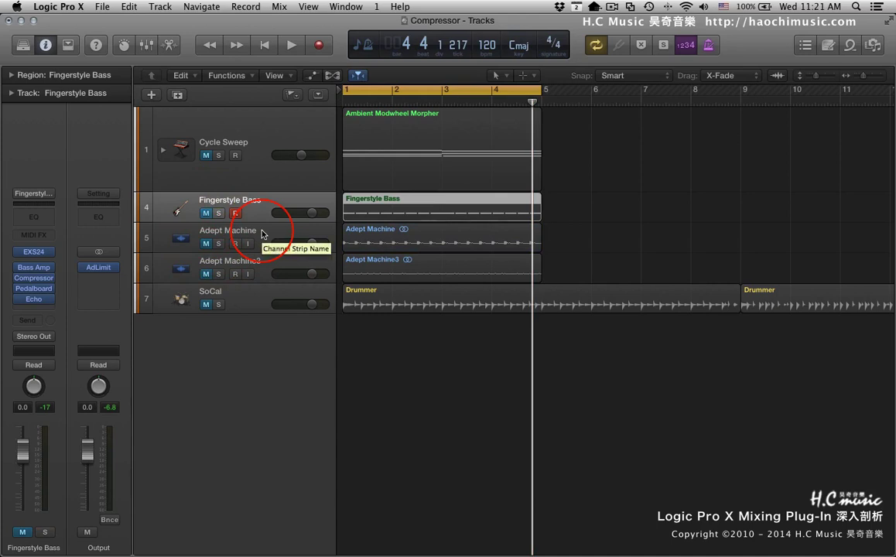
# Unmute the Cycle Sweep synth track and the SoCal drummer track.
pyautogui.click(265, 167)
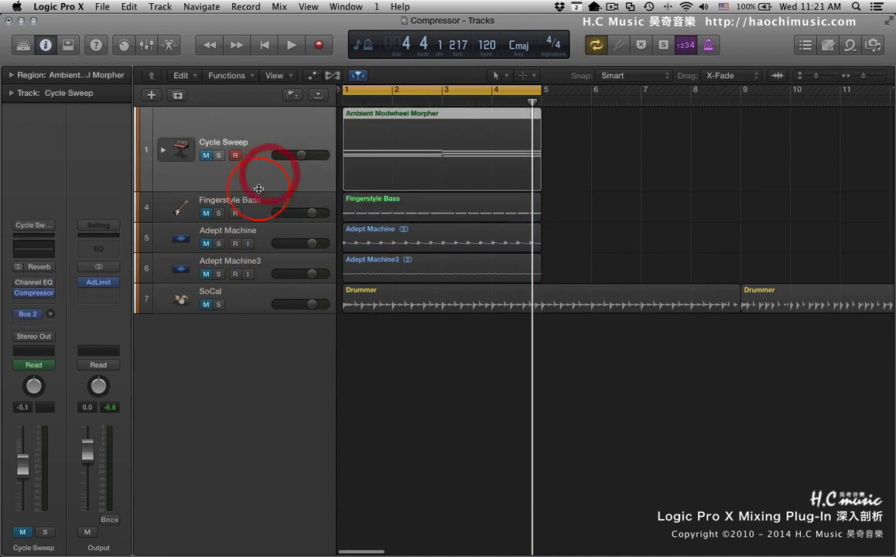
pyautogui.click(206, 155)
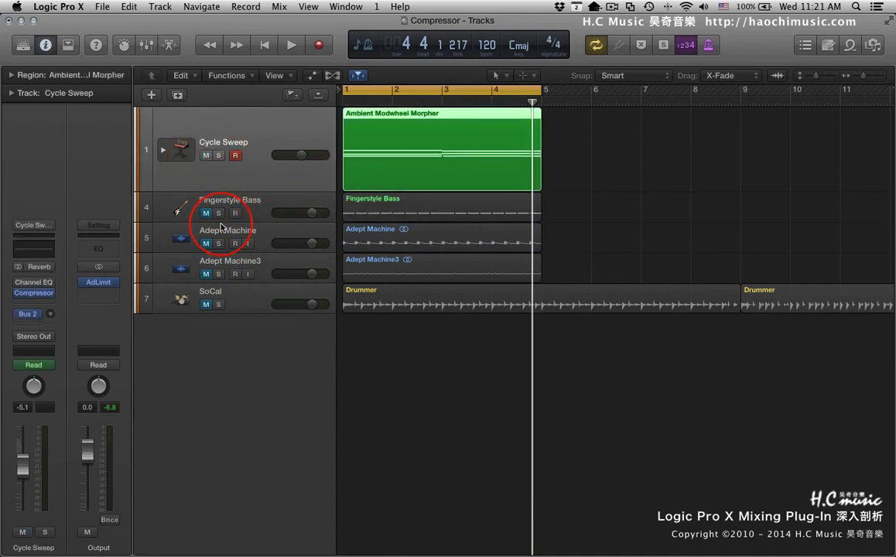
pyautogui.click(250, 307)
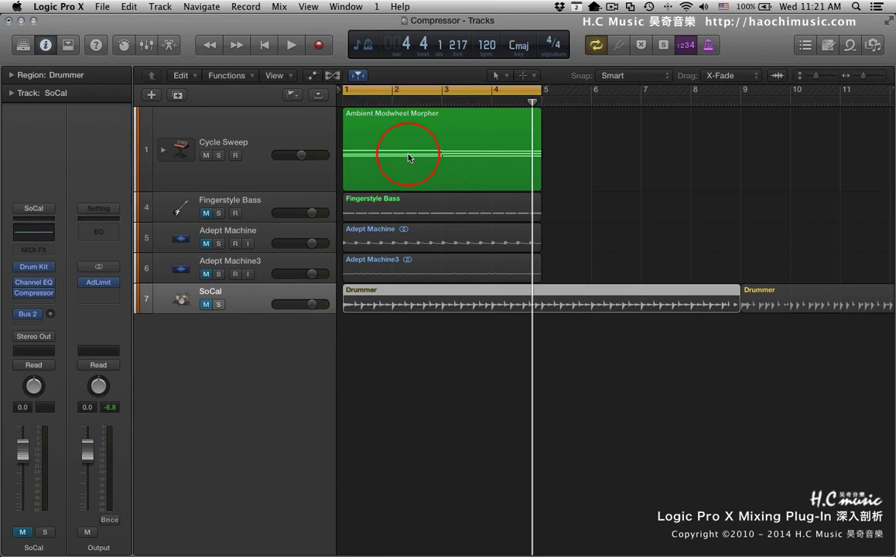
pyautogui.click(254, 306)
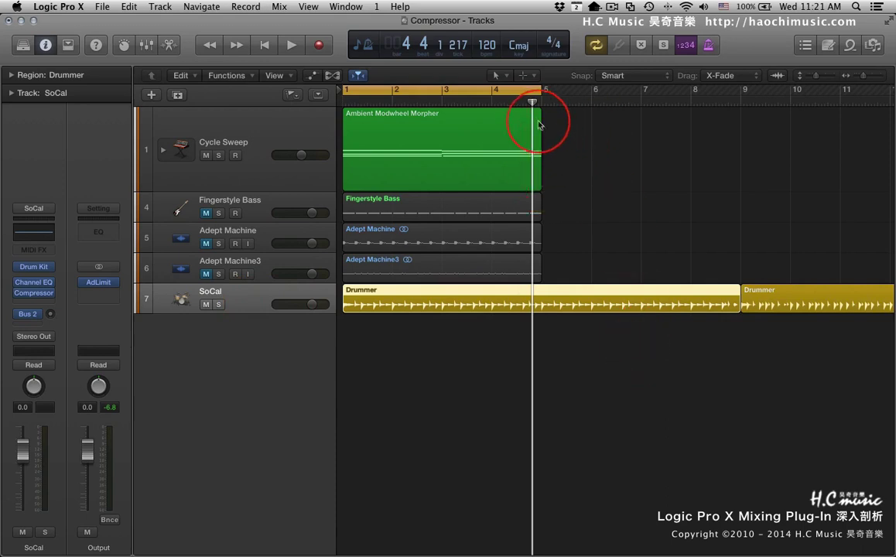
# Loop the Ambient Modwheel Morpher region out to bar 9 and extend the cycle range to eight bars.
pyautogui.moveTo(538, 129); pyautogui.dragTo(737, 140)
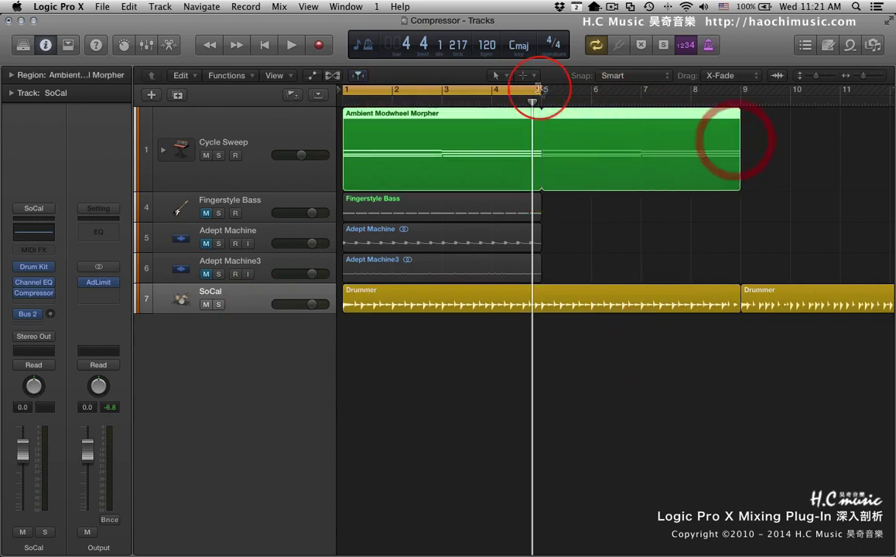
pyautogui.moveTo(538, 90); pyautogui.dragTo(741, 93)
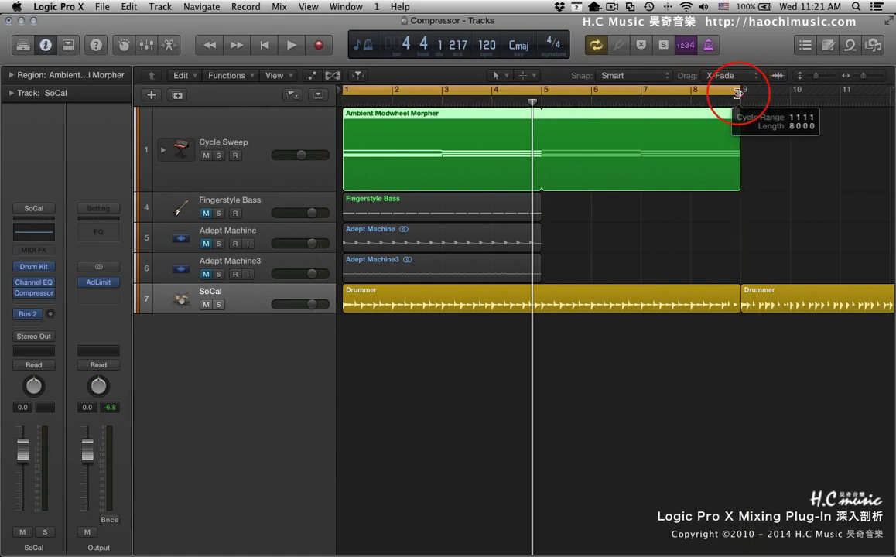
pyautogui.click(450, 328)
# Open the Cycle Sweep compressor and check whether its side chain source list offers the SoCal drummer track.
pyautogui.click(259, 307)
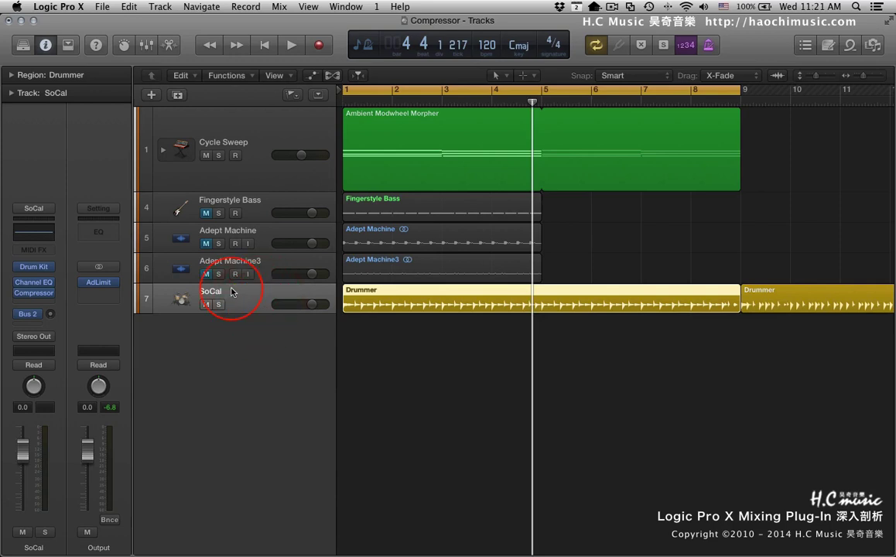
pyautogui.click(277, 163)
pyautogui.click(33, 293)
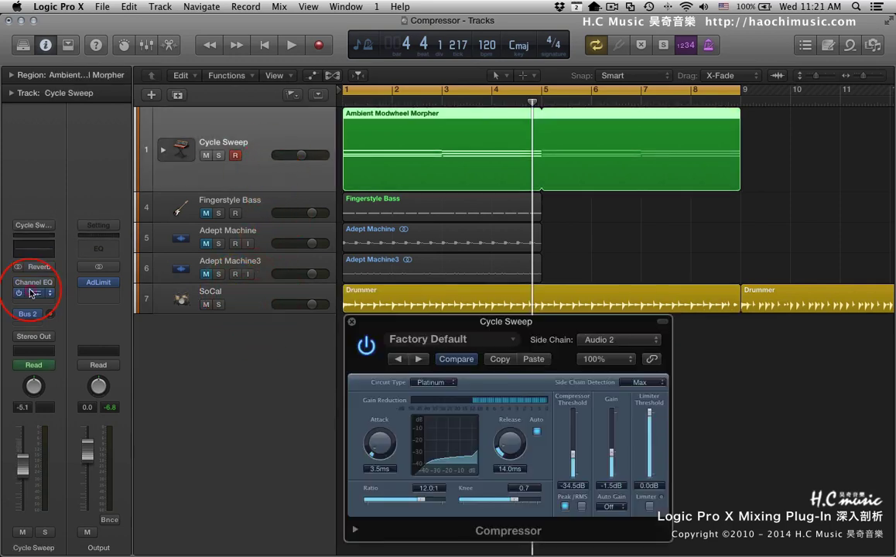
pyautogui.click(631, 342)
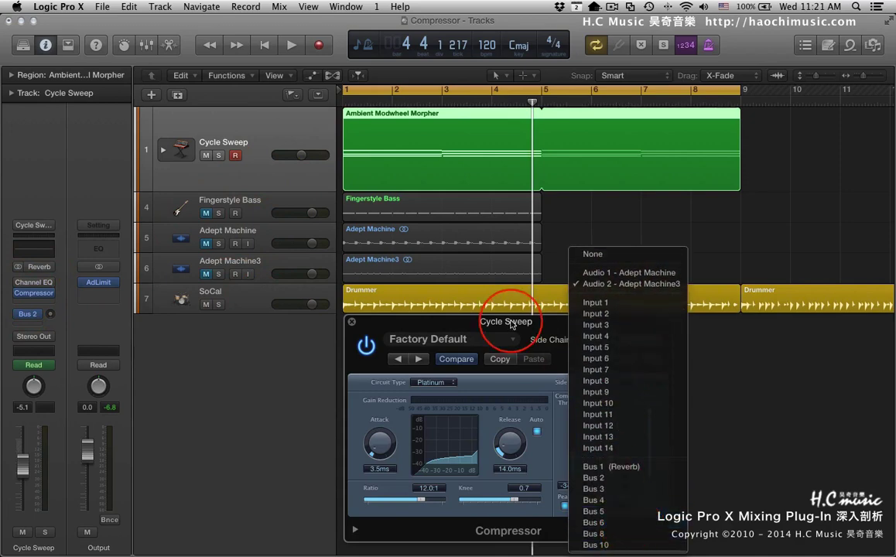
pyautogui.click(502, 327)
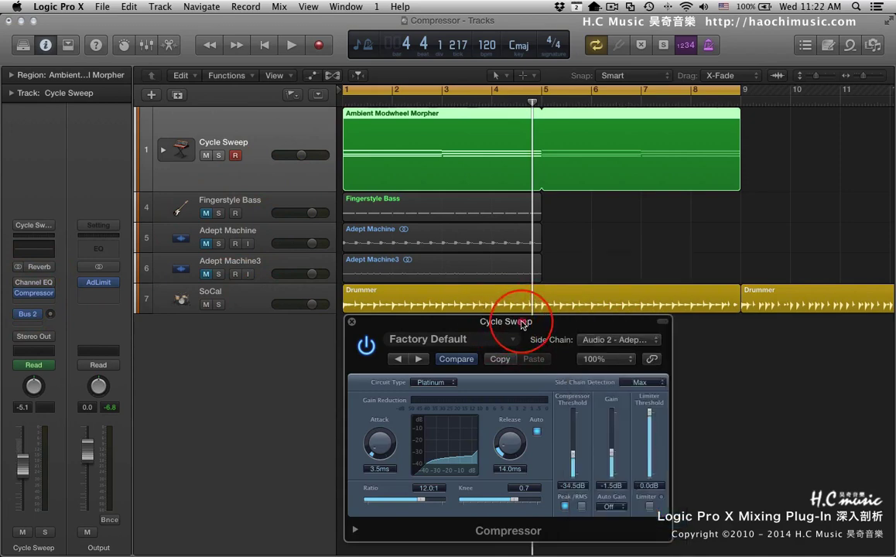
pyautogui.moveTo(522, 324)
pyautogui.mouseDown()
pyautogui.moveTo(497, 324)
pyautogui.moveTo(521, 324)
pyautogui.mouseUp()
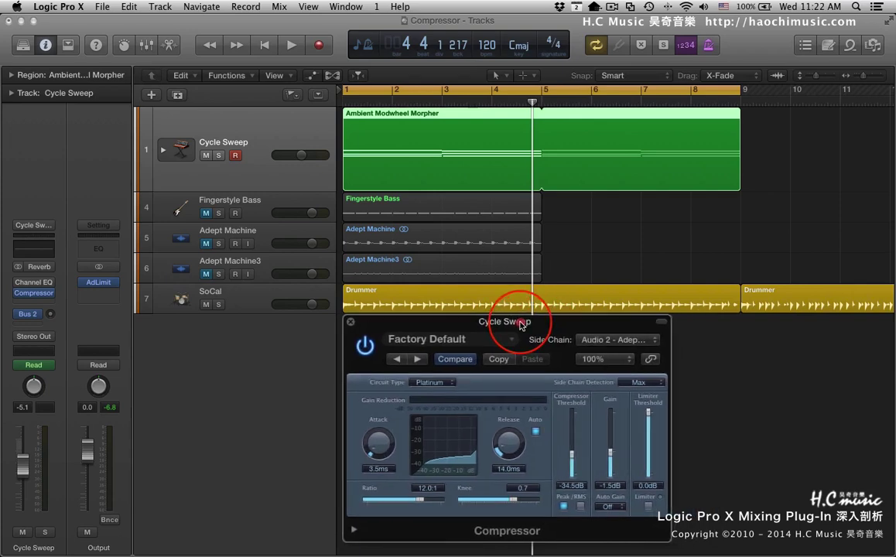
# Load the SoCal+ producer kit from the Library onto the SoCal track, close the compressor window and expand the track stack.
pyautogui.click(249, 295)
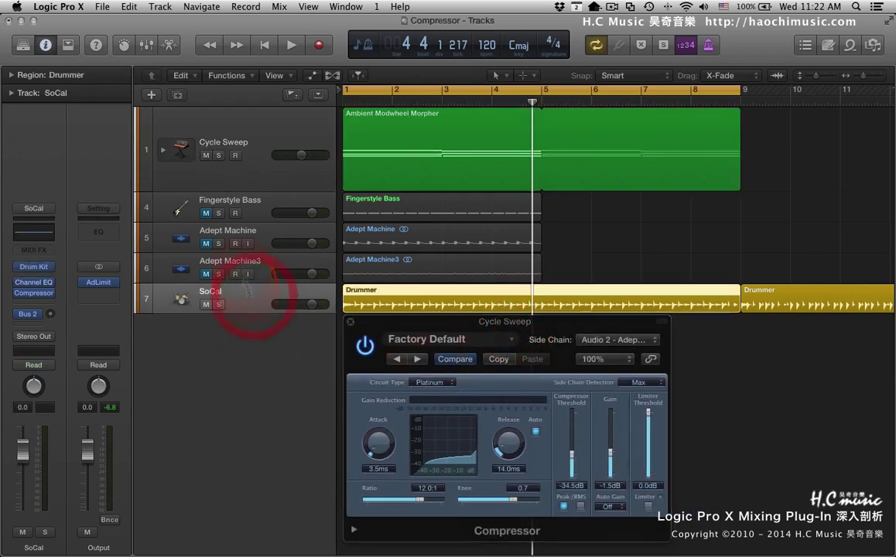
pyautogui.click(22, 47)
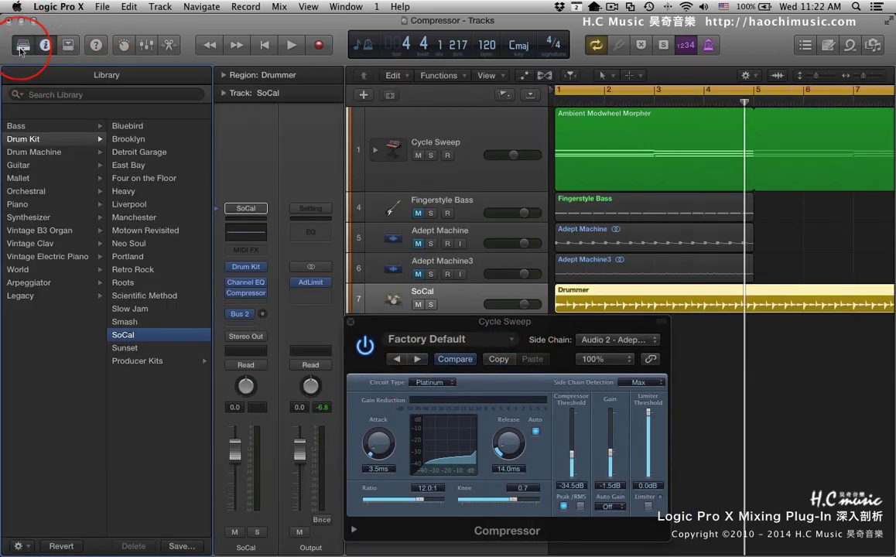
pyautogui.click(349, 323)
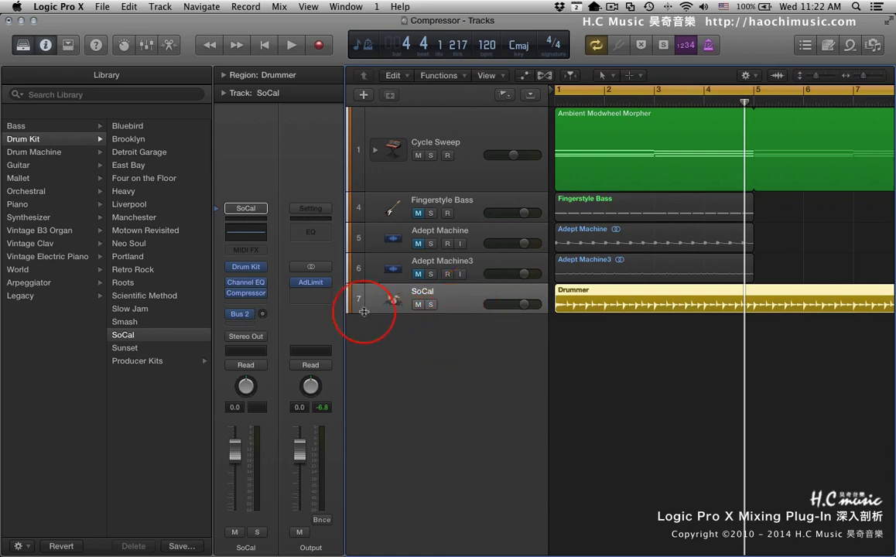
pyautogui.click(131, 361)
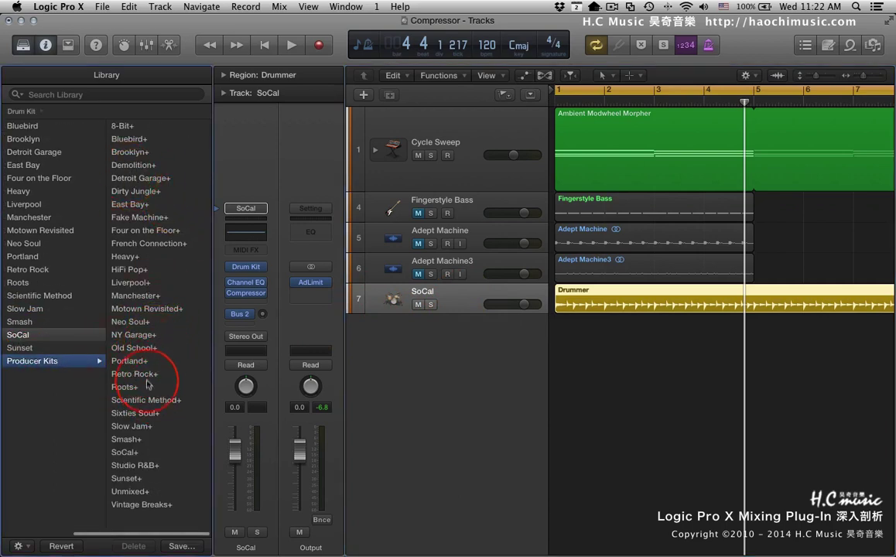
pyautogui.click(140, 452)
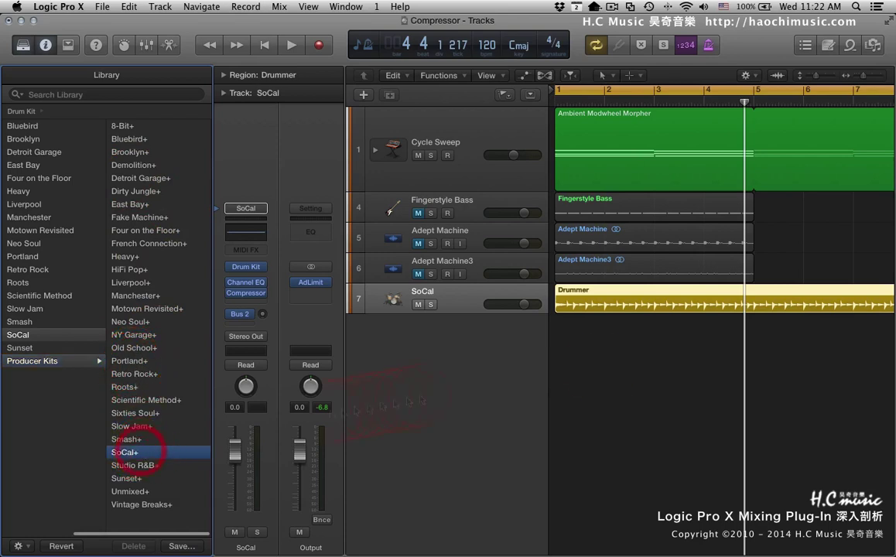
pyautogui.click(377, 301)
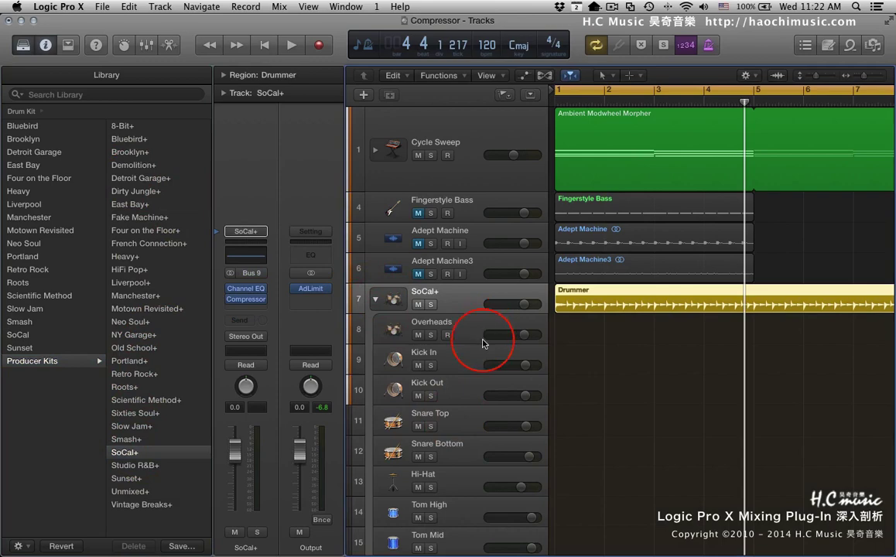
# Solo the SoCal+ track stack and play back its individual drum channels.
pyautogui.click(431, 304)
pyautogui.press('space')
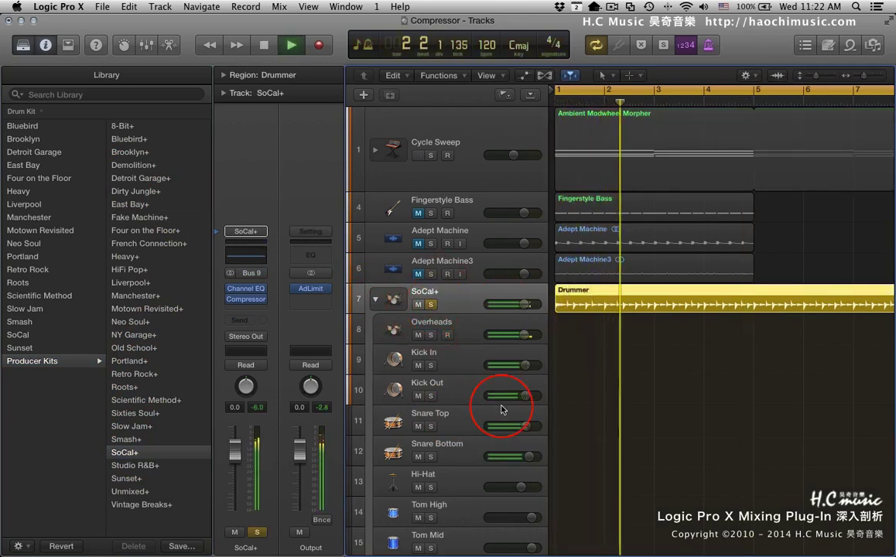
pyautogui.press('space')
# Inspect the Kick In and Overheads channels, then hide the Library and collapse the SoCal+ track stack.
pyautogui.click(469, 333)
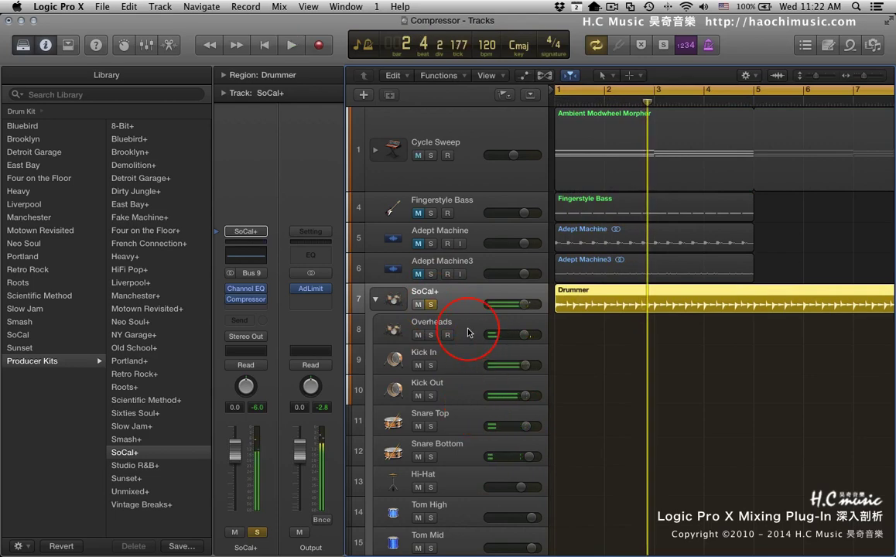
pyautogui.click(468, 358)
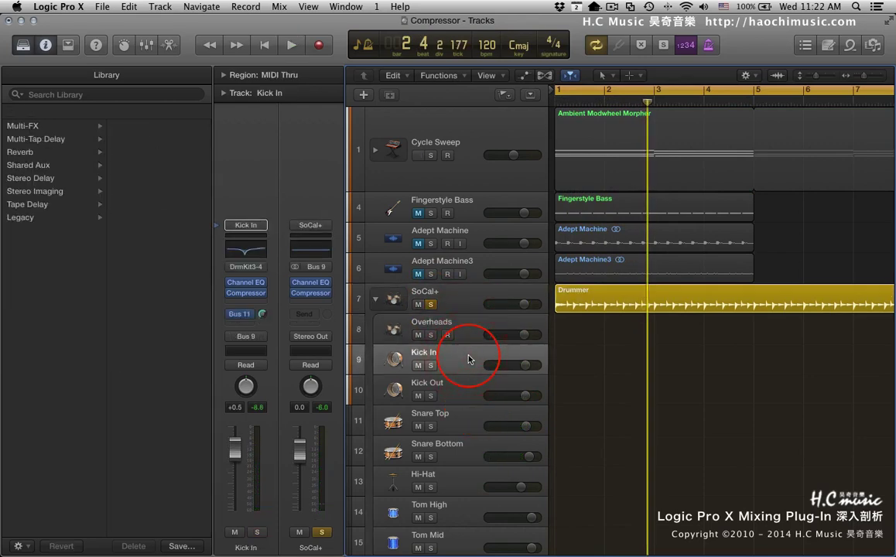
pyautogui.click(469, 328)
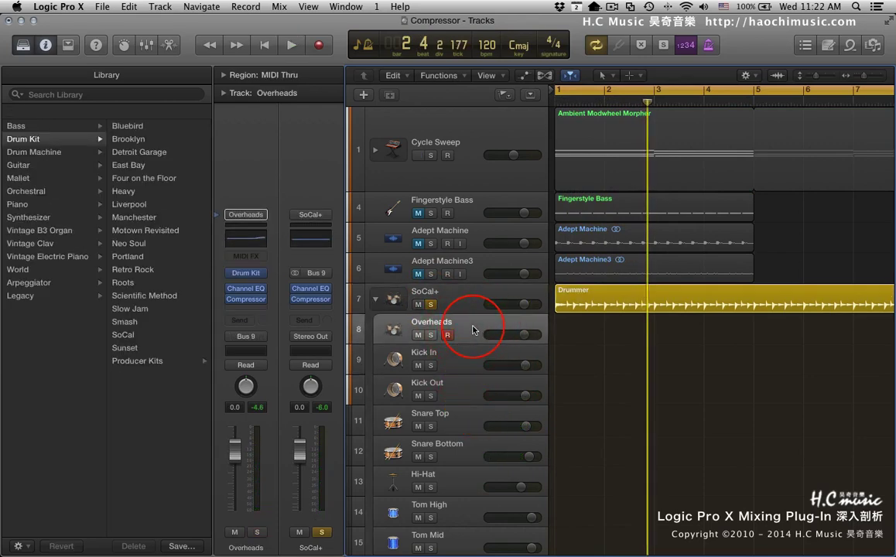
pyautogui.click(22, 47)
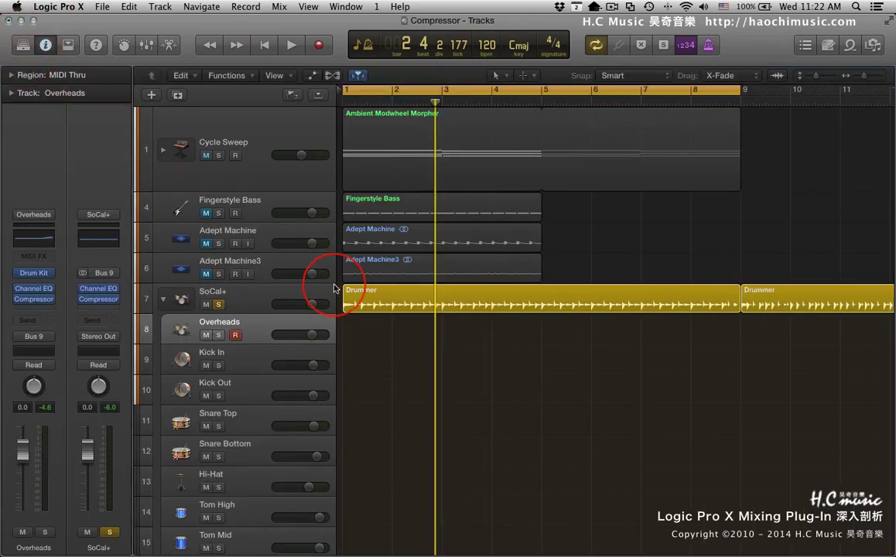
pyautogui.click(165, 301)
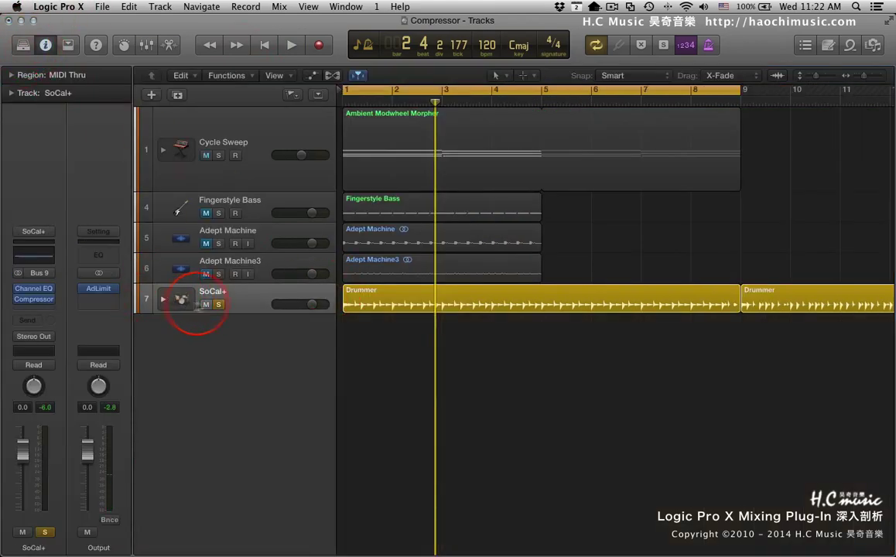
# In the Drummer Editor, raise the first Drummer region's Hi-Hat pattern setting, play the result, and close the editor.
pyautogui.press('e')
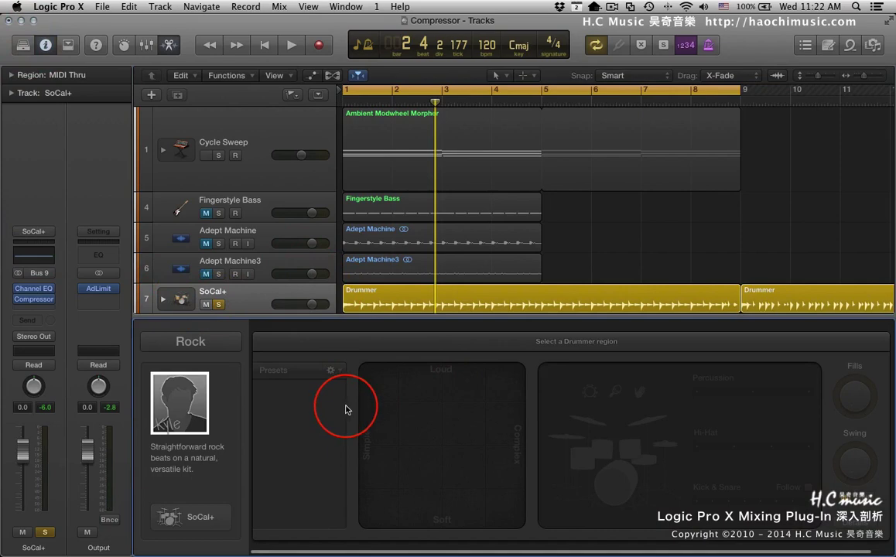
pyautogui.click(258, 297)
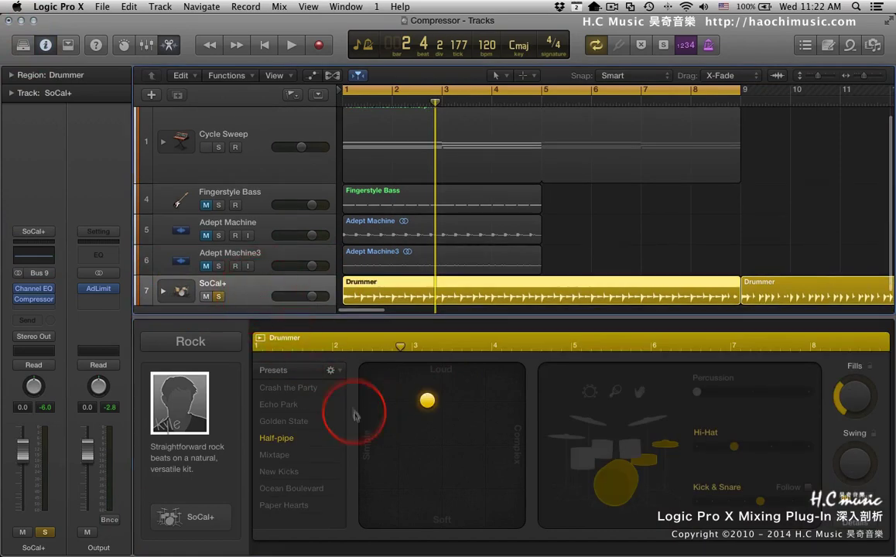
pyautogui.moveTo(735, 446); pyautogui.dragTo(775, 449)
pyautogui.press('space')
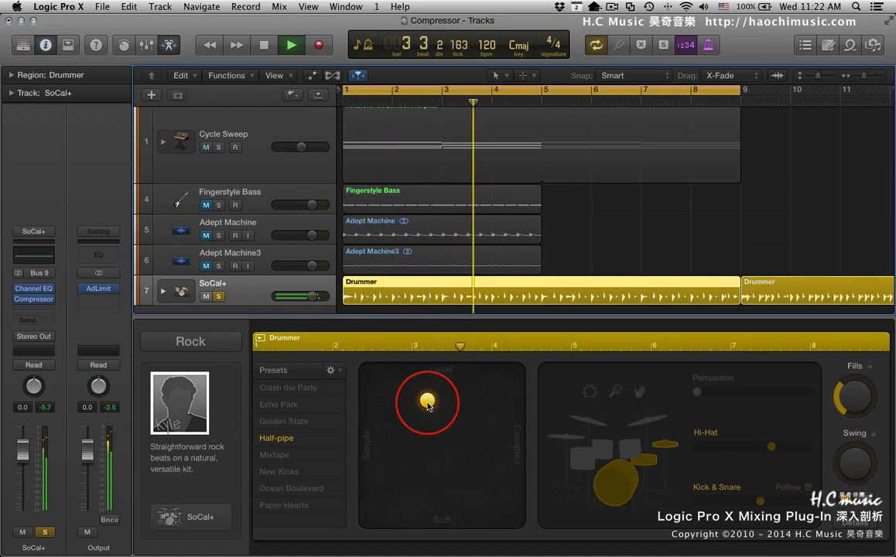
pyautogui.press('space')
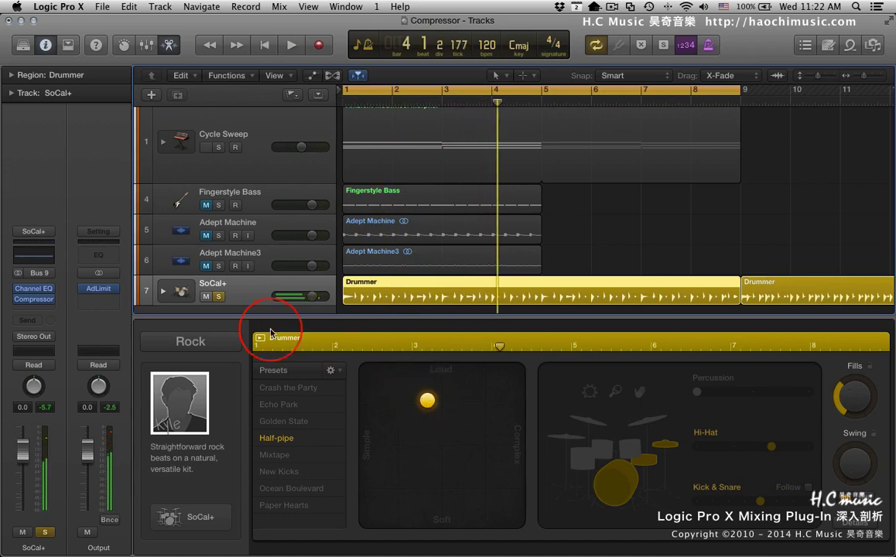
pyautogui.press('e')
# Expand the SoCal+ track stack, solo Cycle Sweep as well, and play them back with the Hi-Hat channel selected.
pyautogui.click(163, 299)
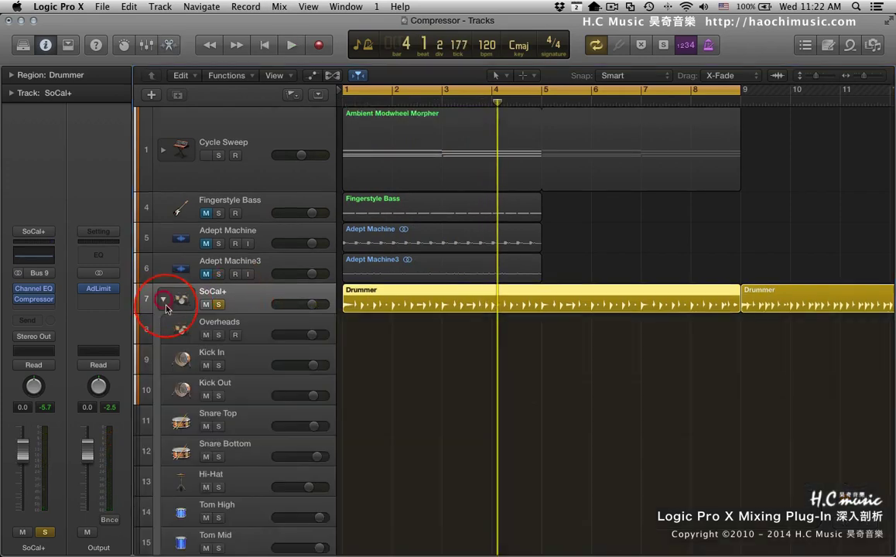
pyautogui.click(222, 158)
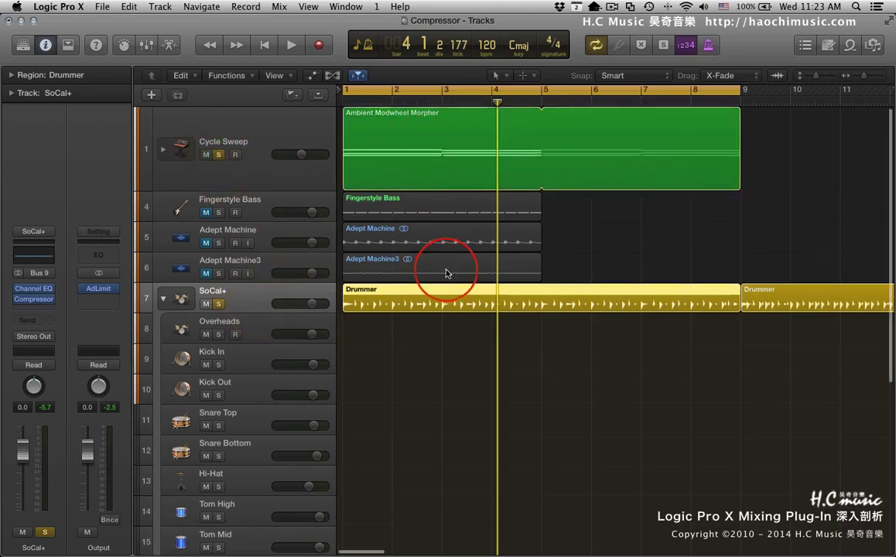
pyautogui.scroll(-5, 445, 273)
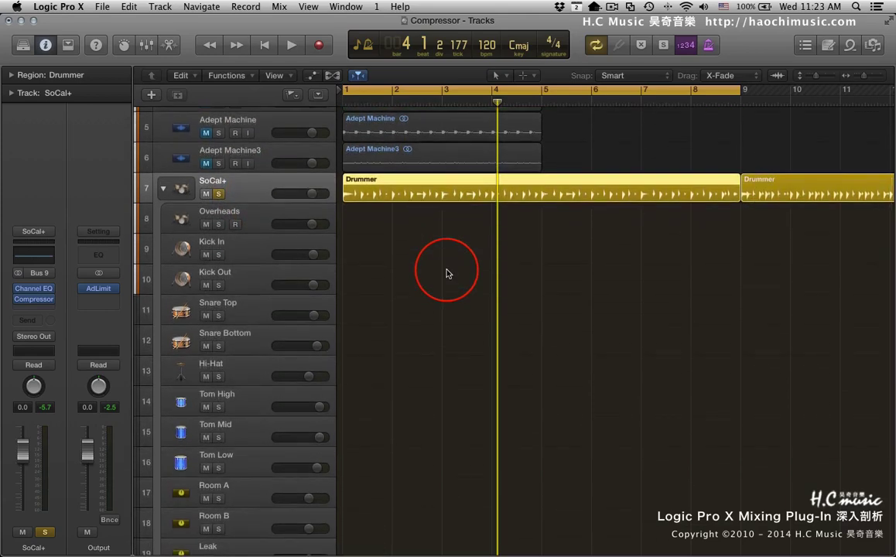
pyautogui.click(232, 368)
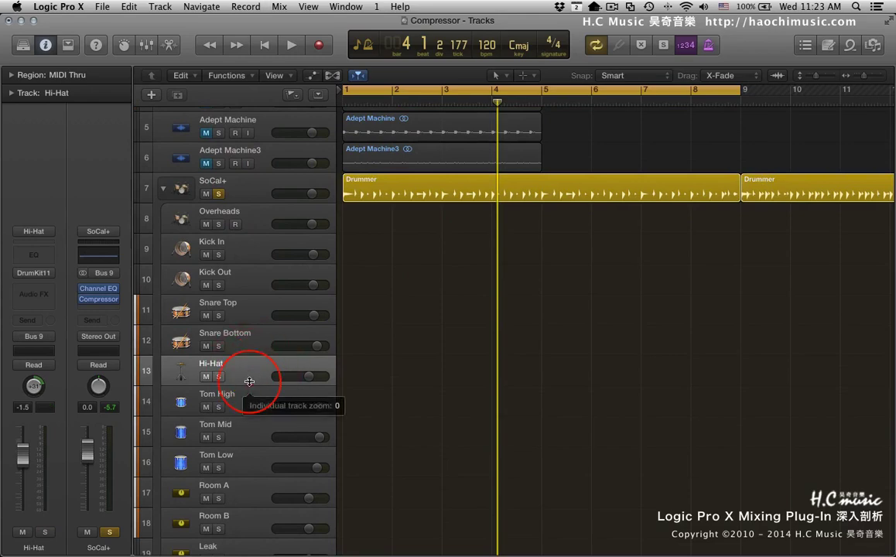
pyautogui.press('space')
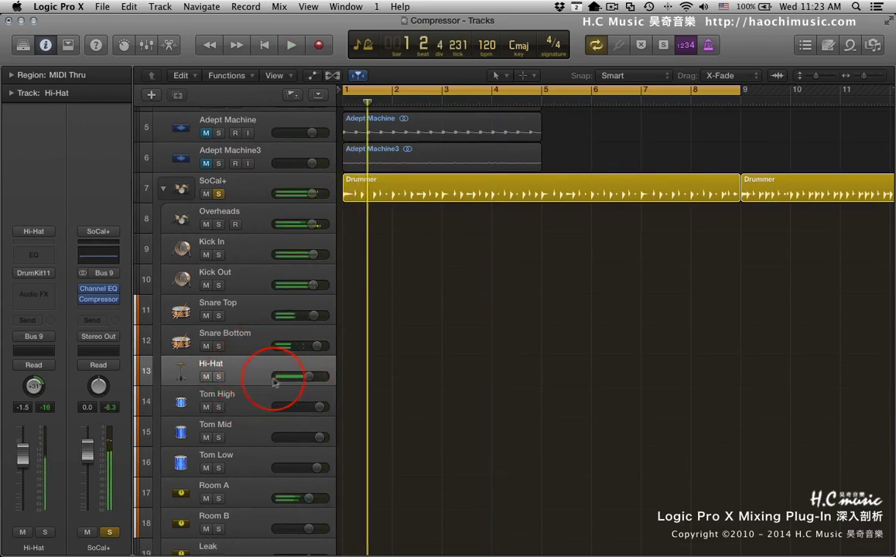
# Set the Cycle Sweep compressor's side chain source to None, close its window, and play the synth against the drums.
pyautogui.scroll(5, 479, 360)
pyautogui.click(262, 166)
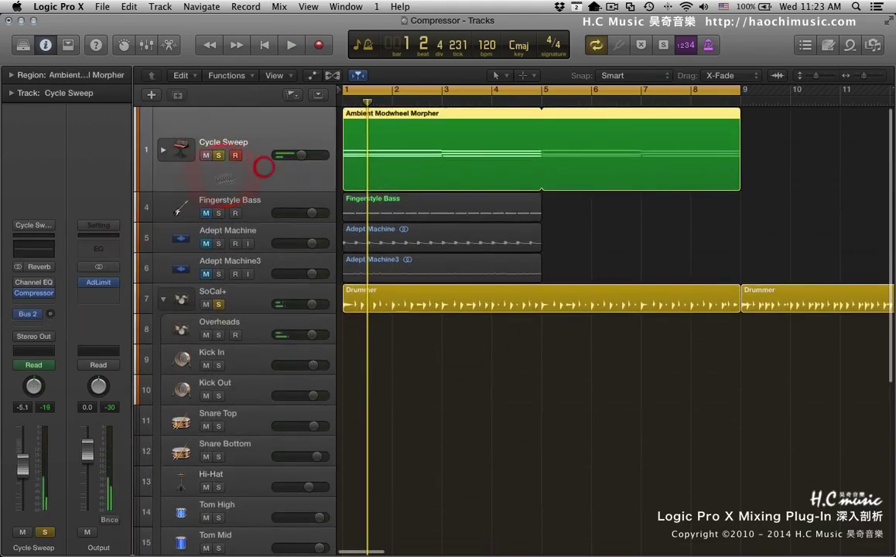
pyautogui.click(33, 293)
pyautogui.click(640, 340)
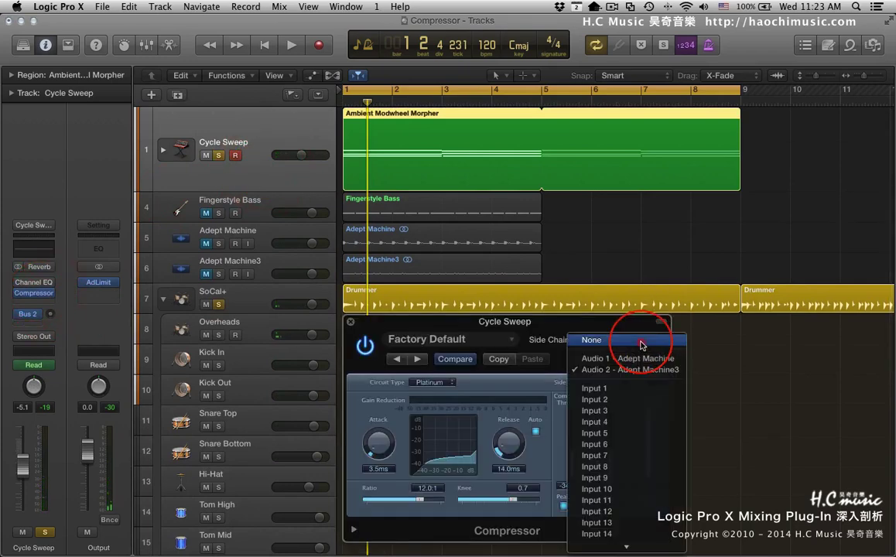
pyautogui.click(641, 342)
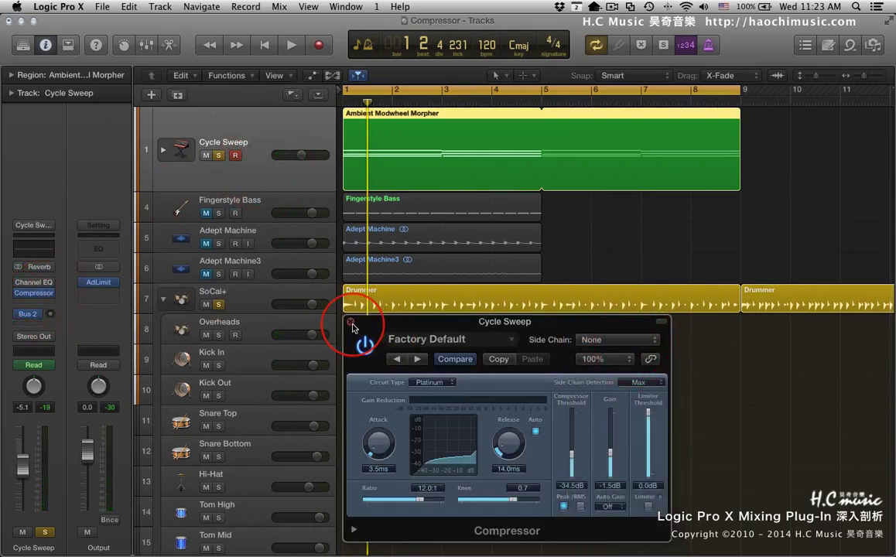
pyautogui.click(352, 324)
pyautogui.press('space')
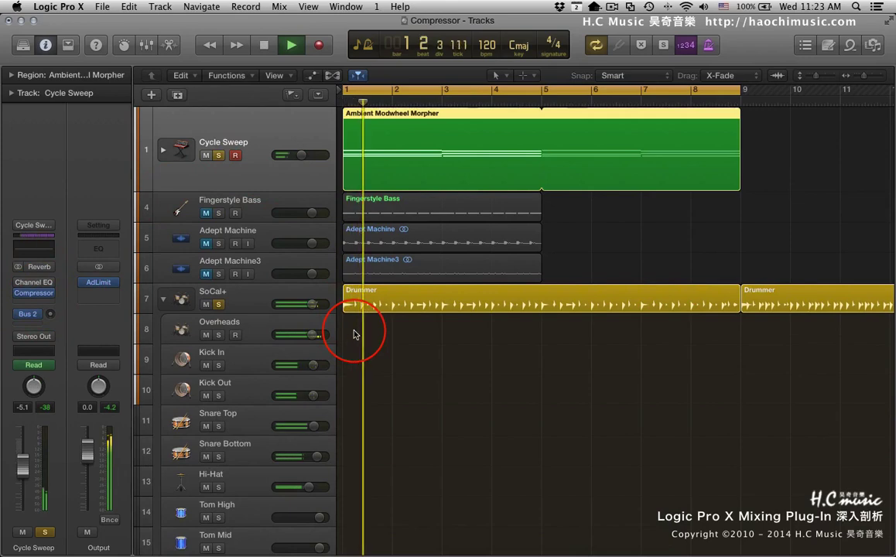
pyautogui.scroll(-3, 453, 367)
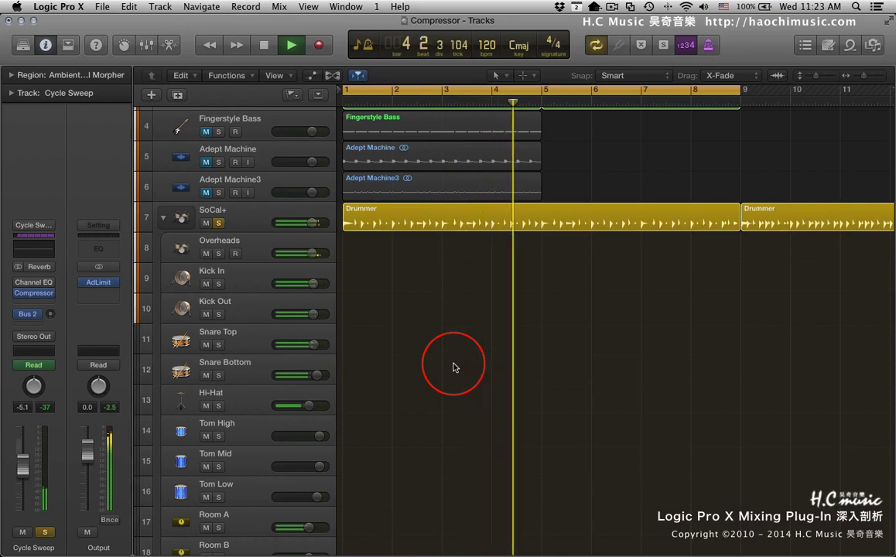
pyautogui.press('space')
# Add a send to Bus 12 on the Hi-Hat channel of the SoCal+ stack.
pyautogui.click(248, 395)
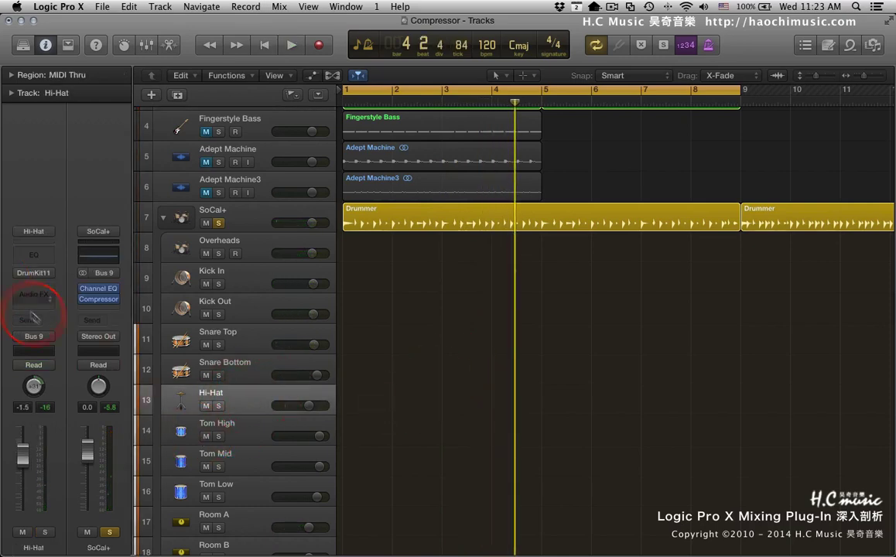
pyautogui.click(37, 322)
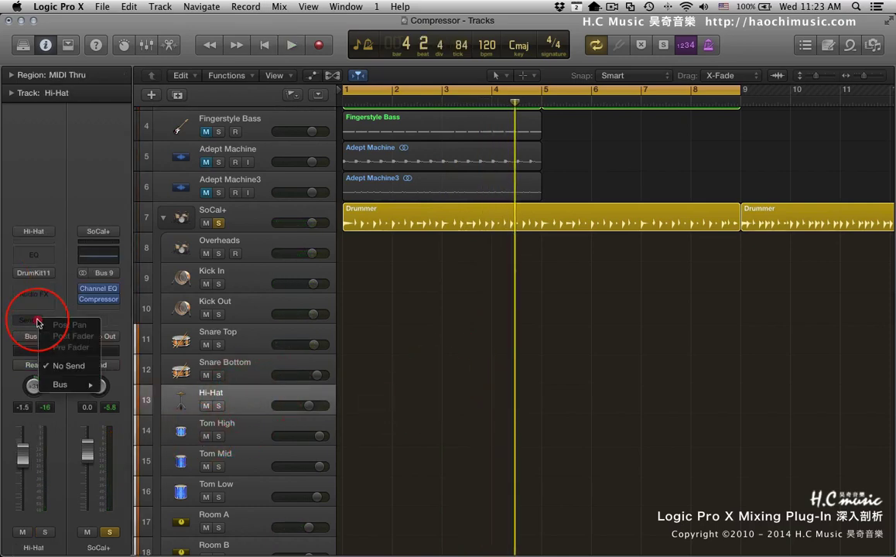
pyautogui.moveTo(62, 386)
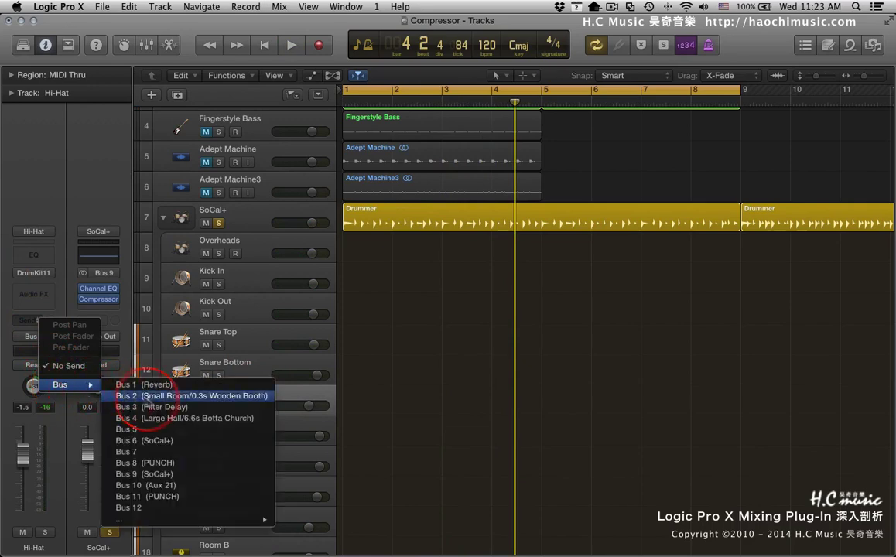
pyautogui.click(205, 510)
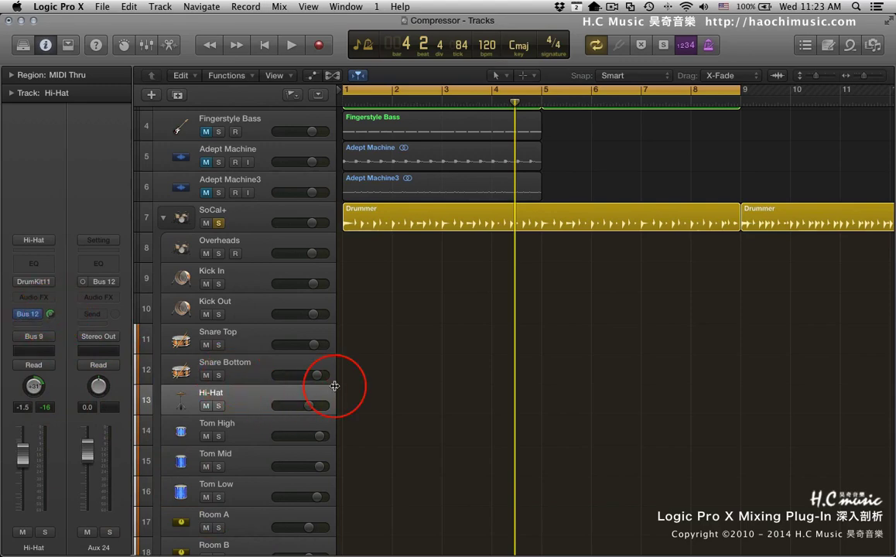
# Choose Bus 12 as the side chain source of the Cycle Sweep compressor.
pyautogui.scroll(5, 310, 230)
pyautogui.click(246, 138)
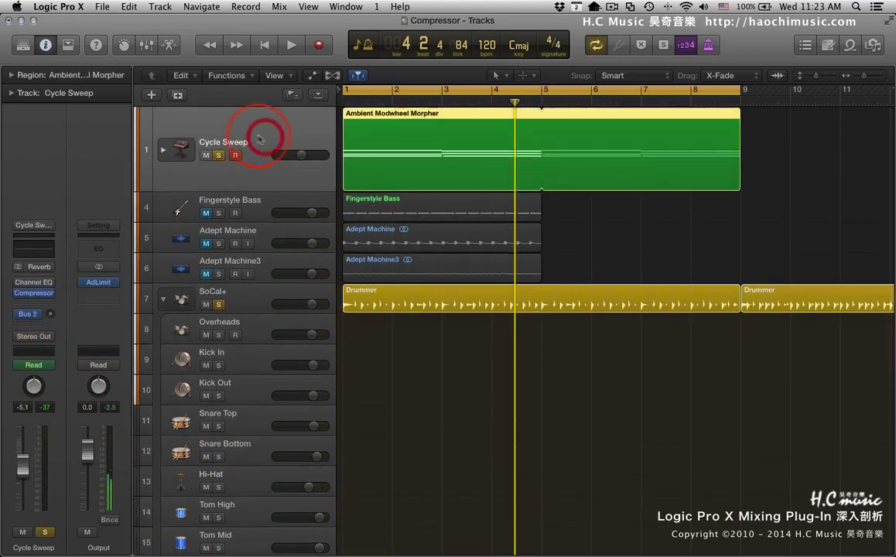
pyautogui.click(21, 284)
pyautogui.click(607, 340)
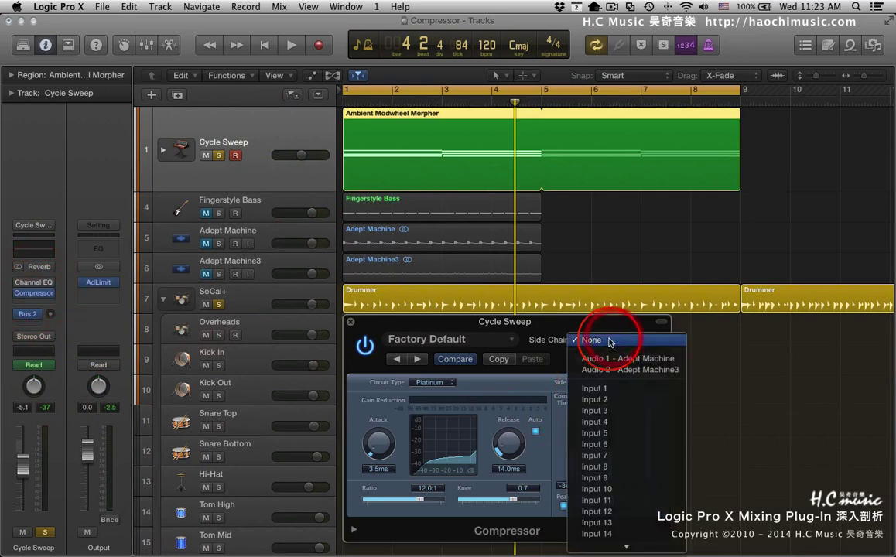
pyautogui.moveTo(609, 341); pyautogui.dragTo(636, 555)
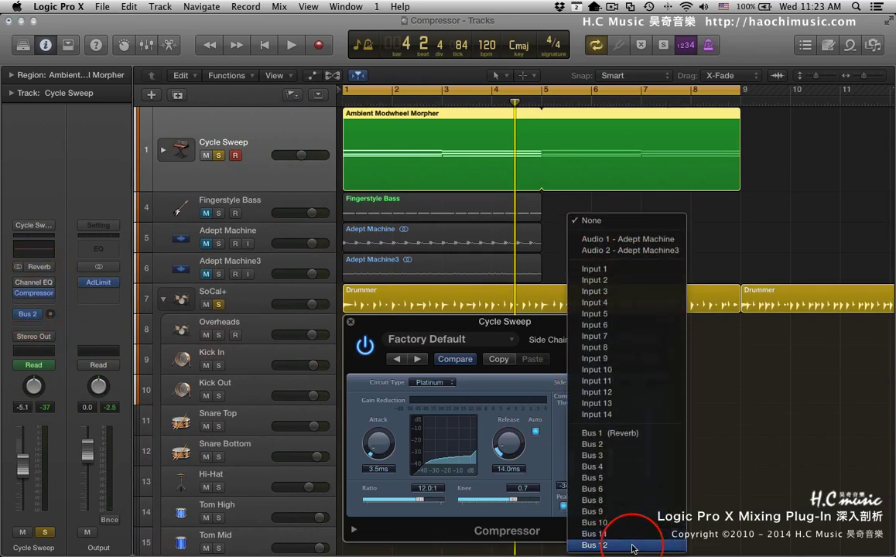
pyautogui.click(630, 545)
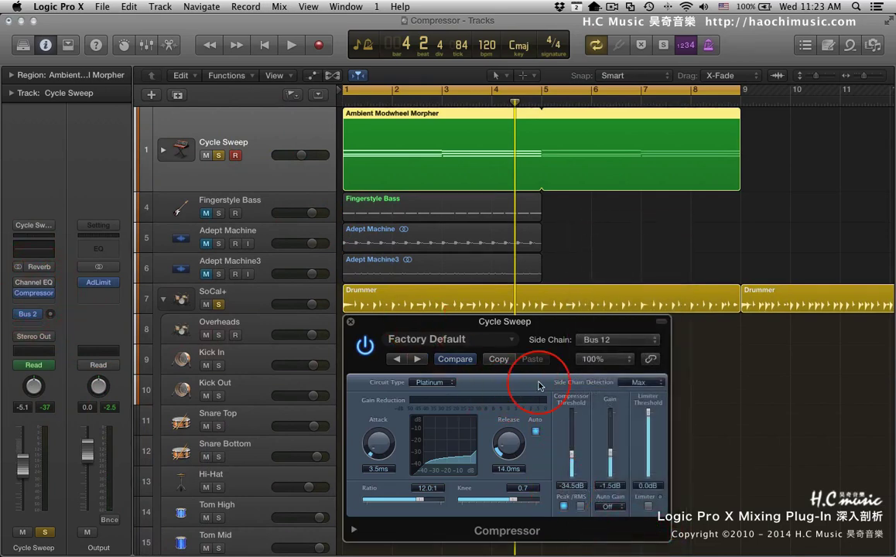
# During playback, set the Cycle Sweep compressor's release to 23.0 ms and its attack to 0.0 ms.
pyautogui.press('space')
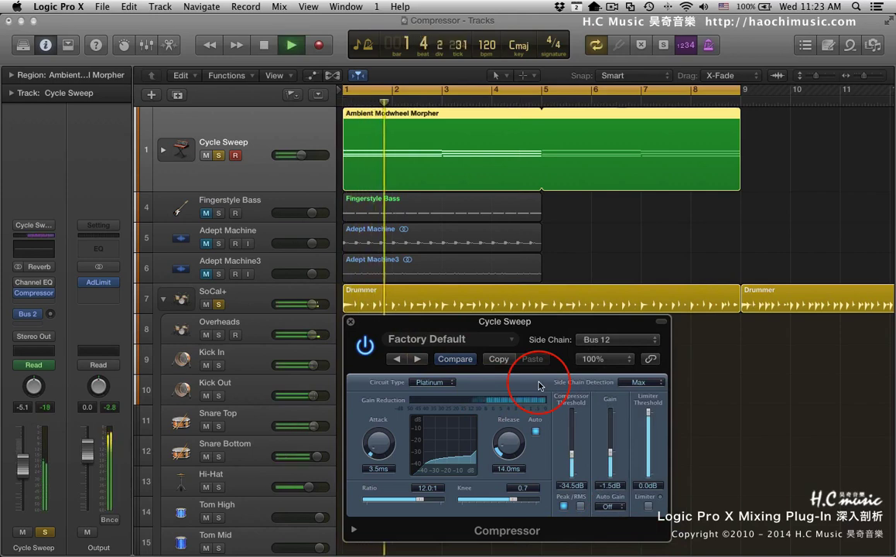
pyautogui.moveTo(462, 325); pyautogui.dragTo(617, 329)
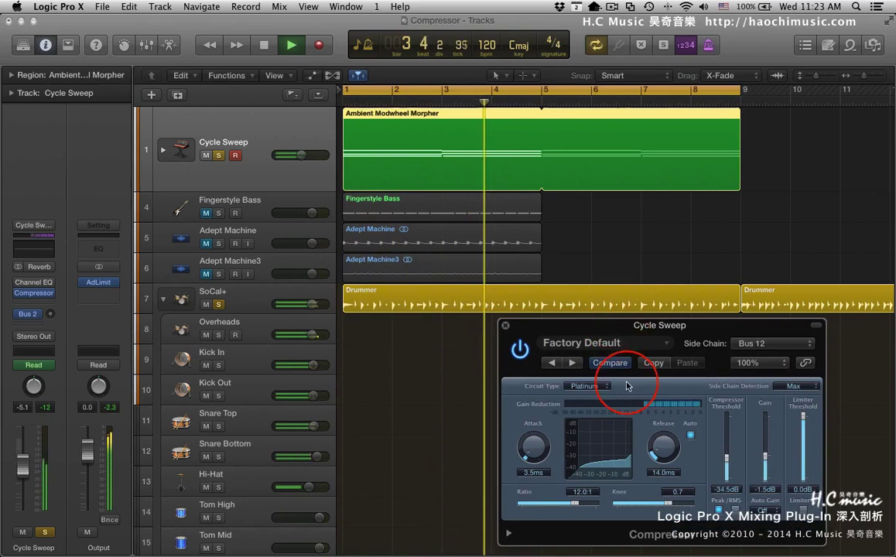
pyautogui.moveTo(661, 446); pyautogui.dragTo(661, 443)
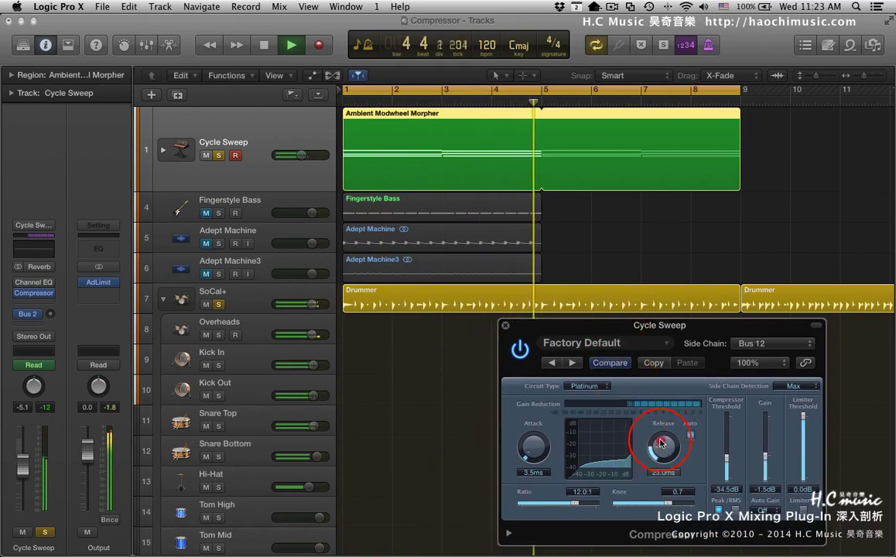
pyautogui.moveTo(533, 445); pyautogui.dragTo(569, 480)
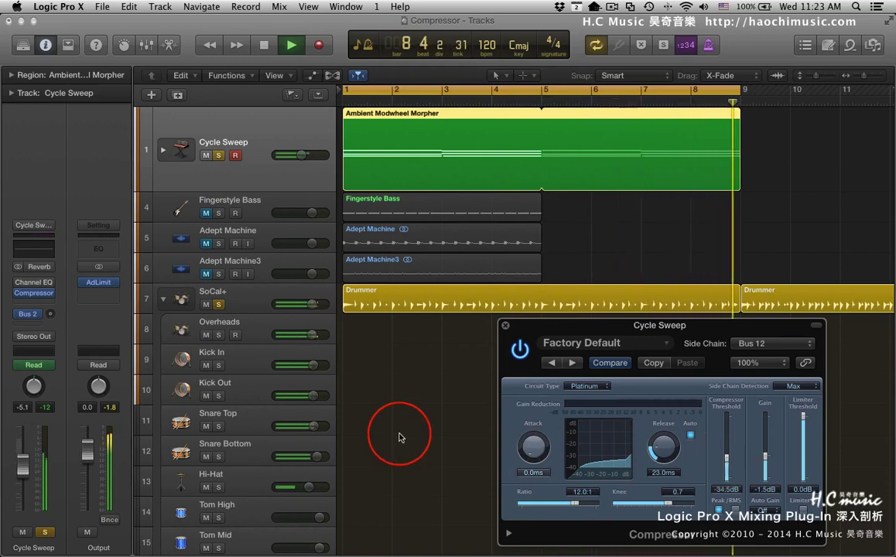
pyautogui.press('space')
# Bypass the Hi-Hat channel's Bus 12 send and add a Bus 12 (Aux 24) send at level 0.0 on Kick In.
pyautogui.click(256, 486)
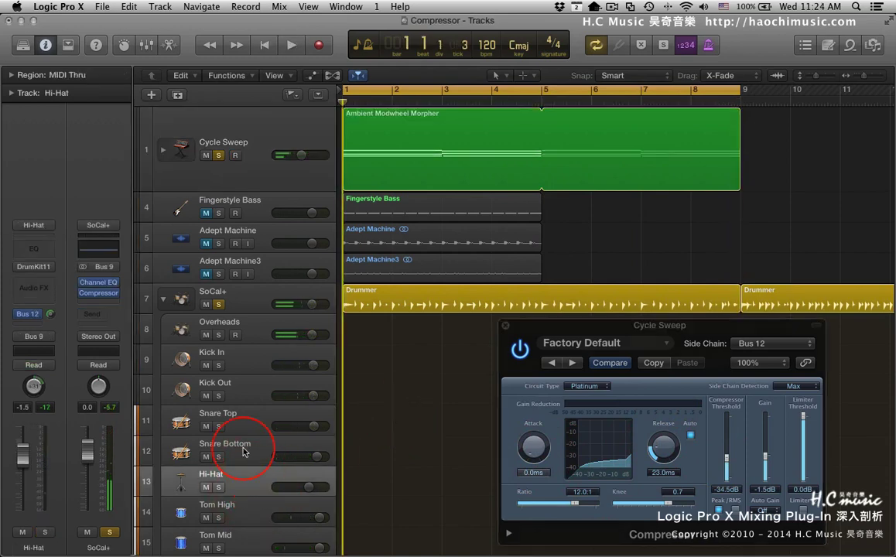
pyautogui.click(20, 316)
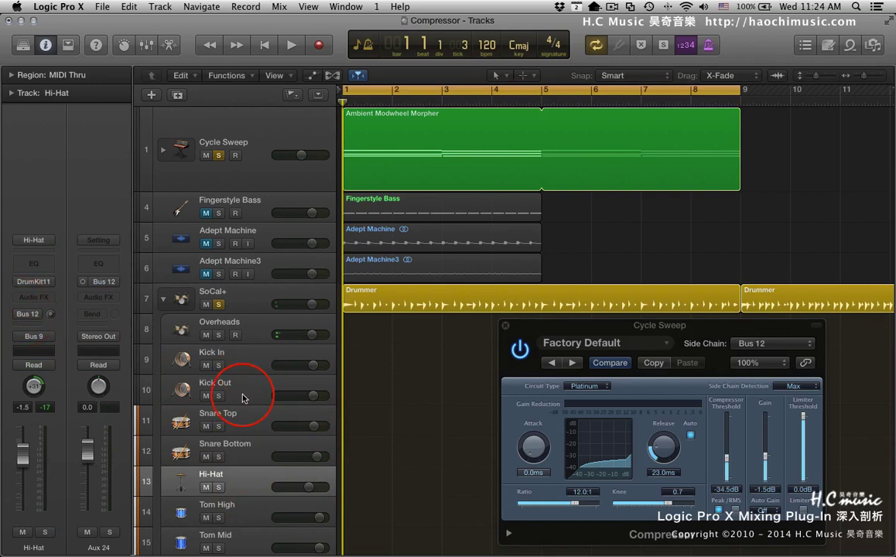
pyautogui.click(240, 361)
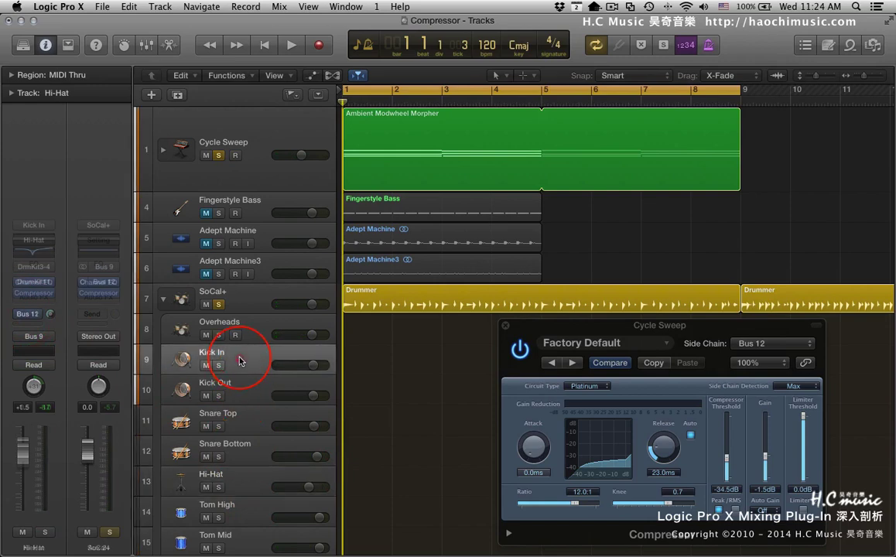
pyautogui.click(39, 320)
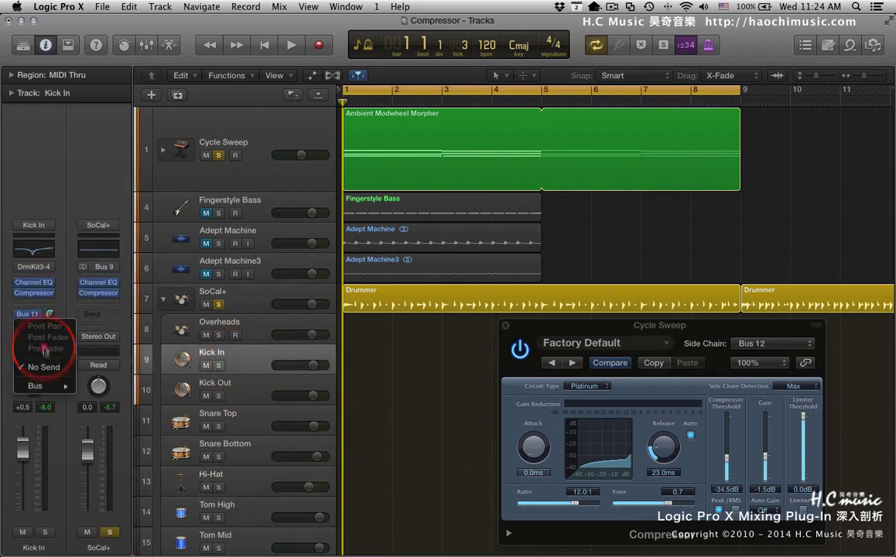
pyautogui.moveTo(54, 389)
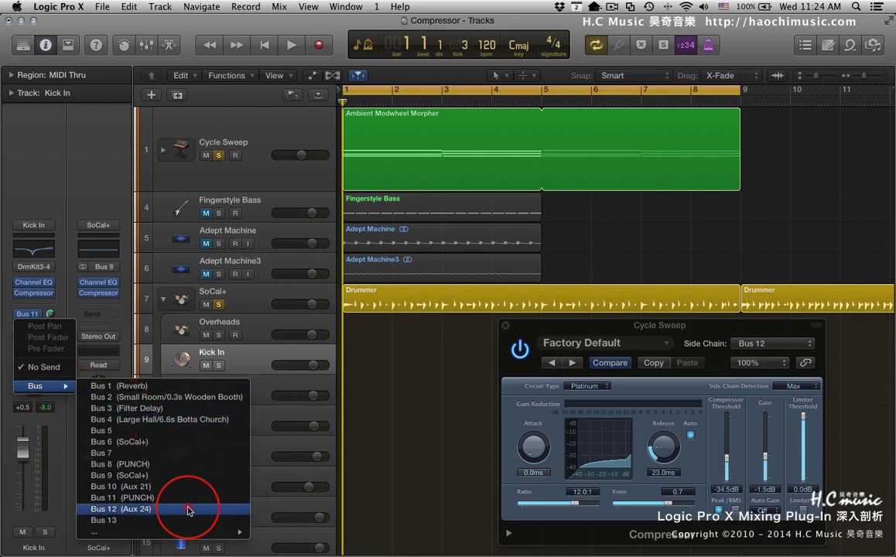
pyautogui.click(186, 505)
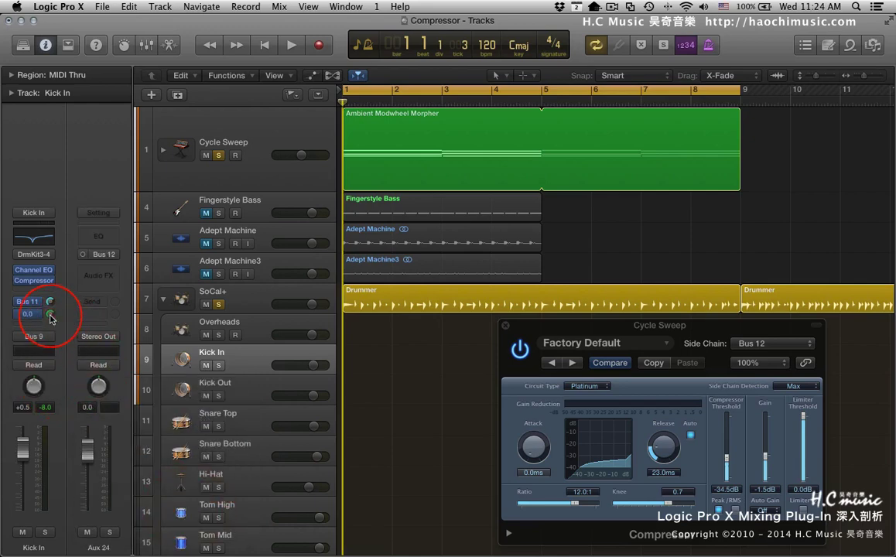
# During playback, set the Cycle Sweep compressor's release to 9.5 ms, gain to 1.5 dB and threshold to -39.5 dB.
pyautogui.press('space')
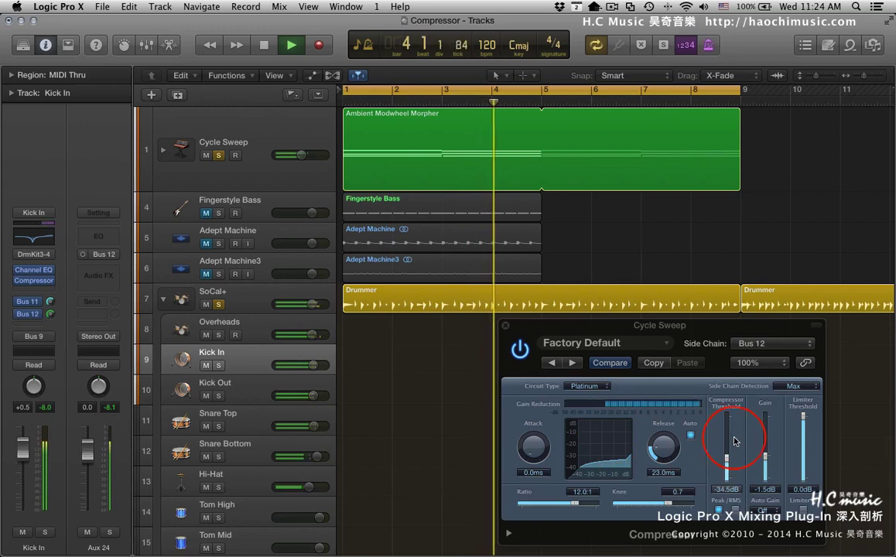
pyautogui.moveTo(659, 447); pyautogui.dragTo(662, 457)
pyautogui.moveTo(529, 449); pyautogui.dragTo(534, 455)
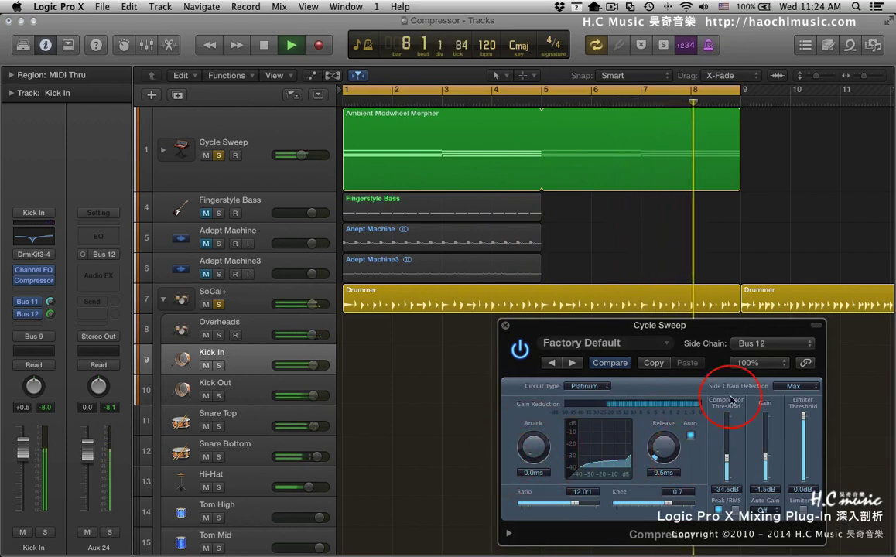
pyautogui.moveTo(765, 460); pyautogui.dragTo(727, 468)
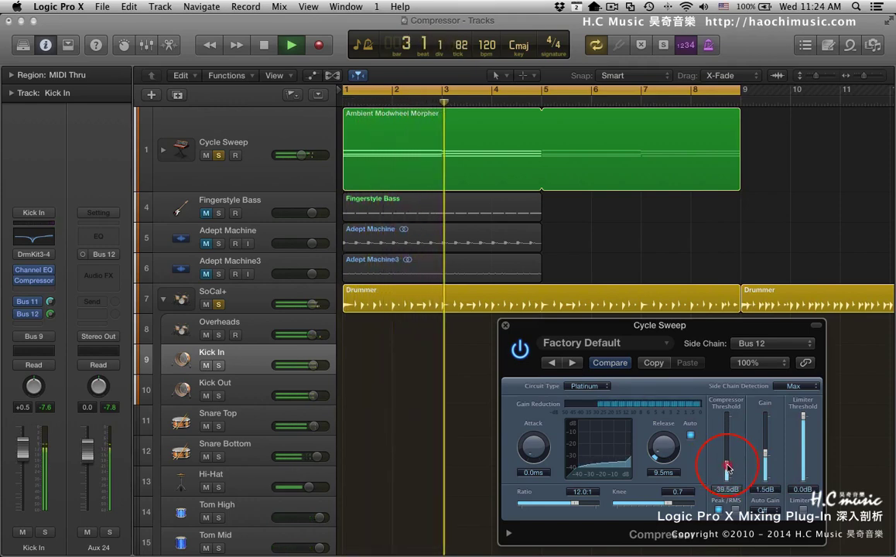
pyautogui.click(609, 368)
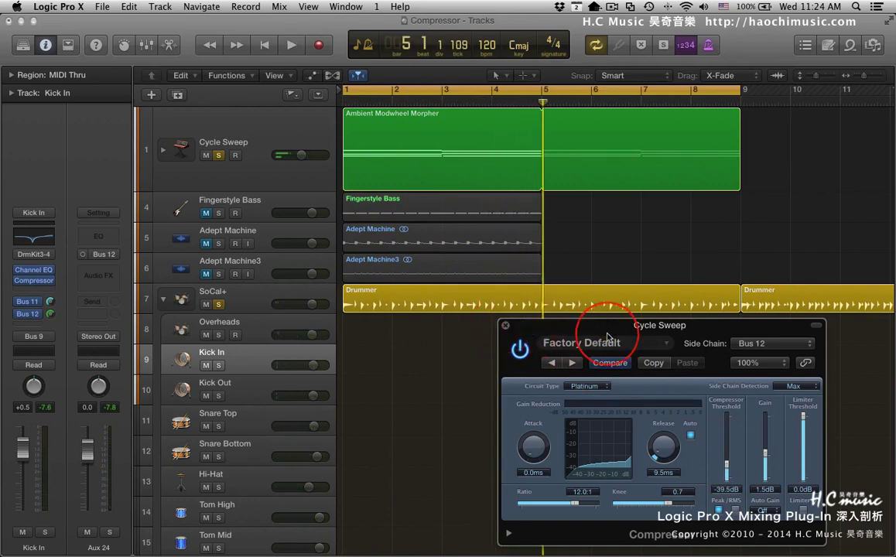
pyautogui.moveTo(605, 331); pyautogui.dragTo(446, 229)
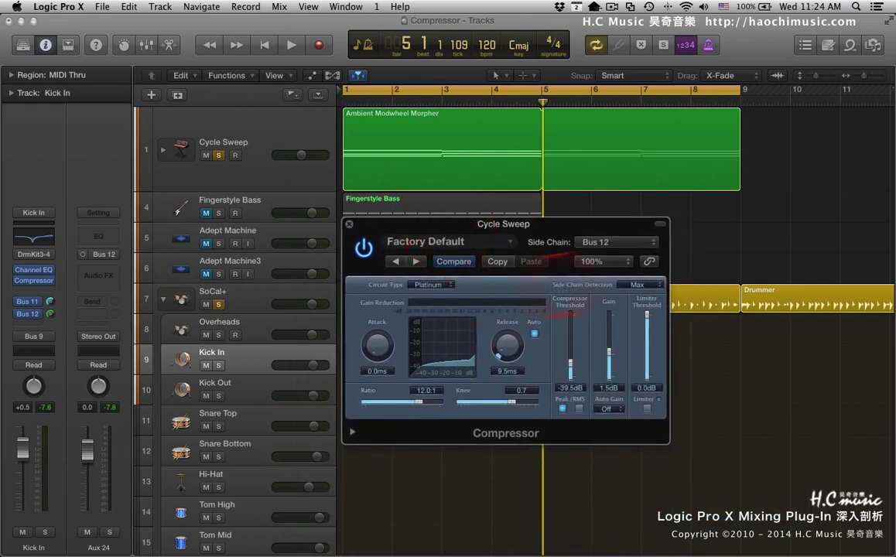